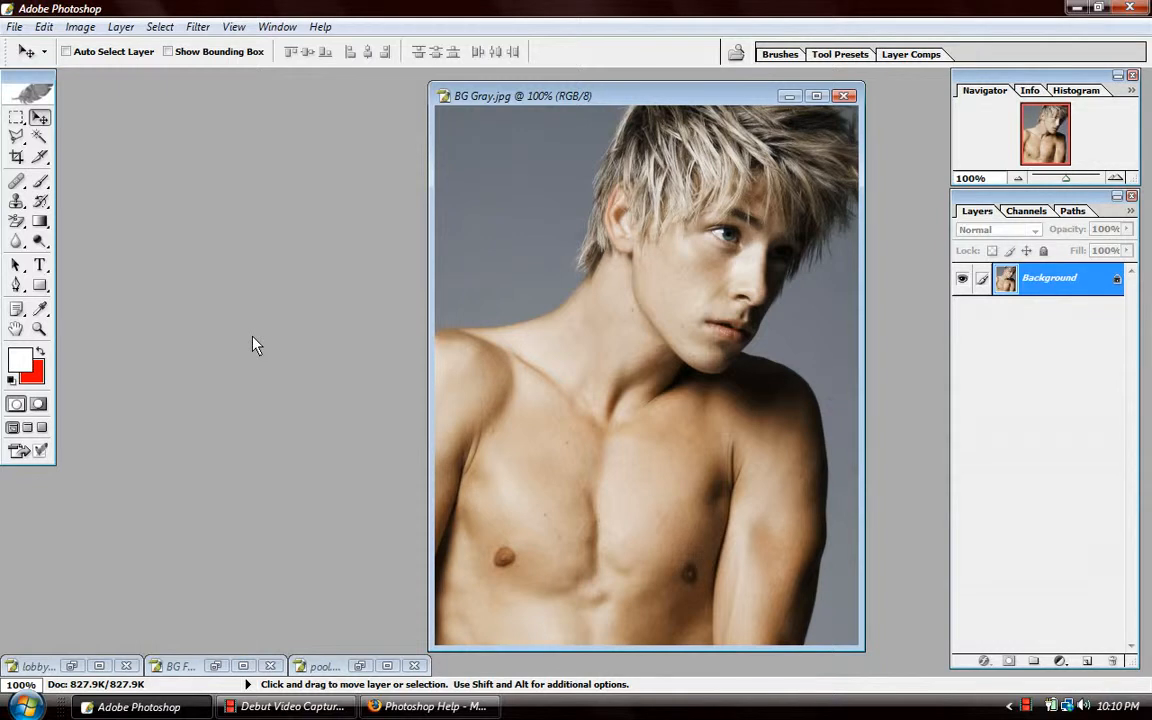
- Duplicate the Background layer of BG Gray.jpg, leaving only the copy visible, and activate the Background Eraser tool
right_click(1066, 284)
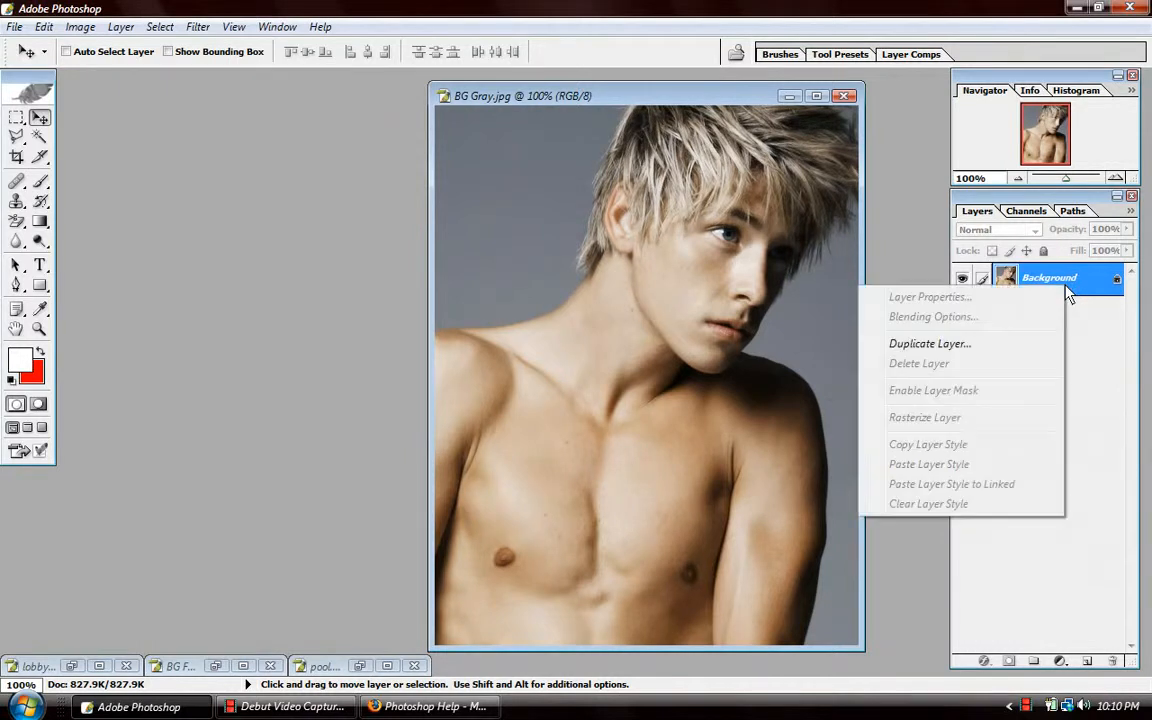
left_click(1001, 345)
left_click(746, 307)
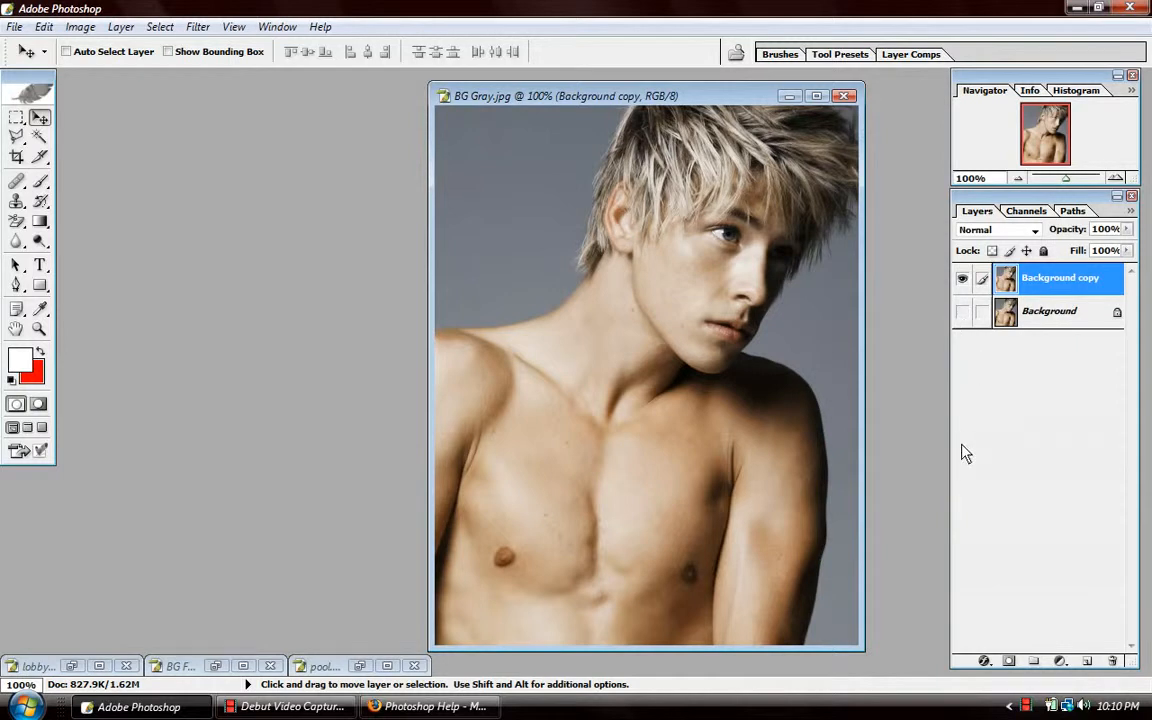
left_click(16, 223)
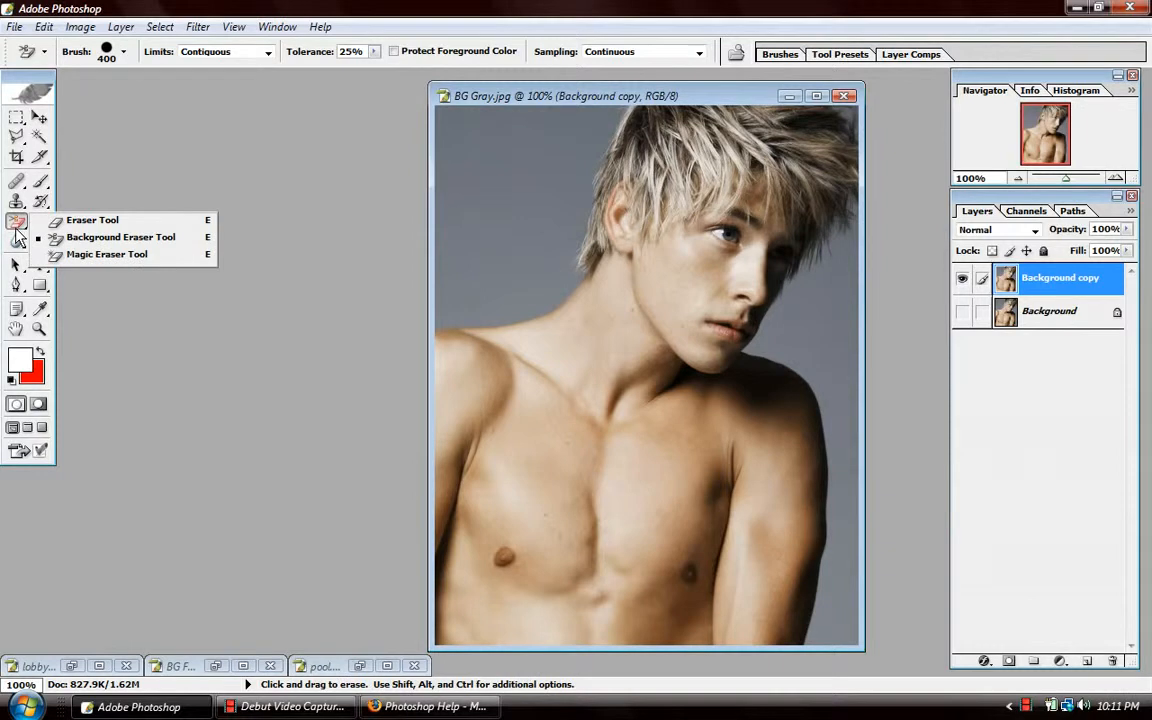
left_click(68, 238)
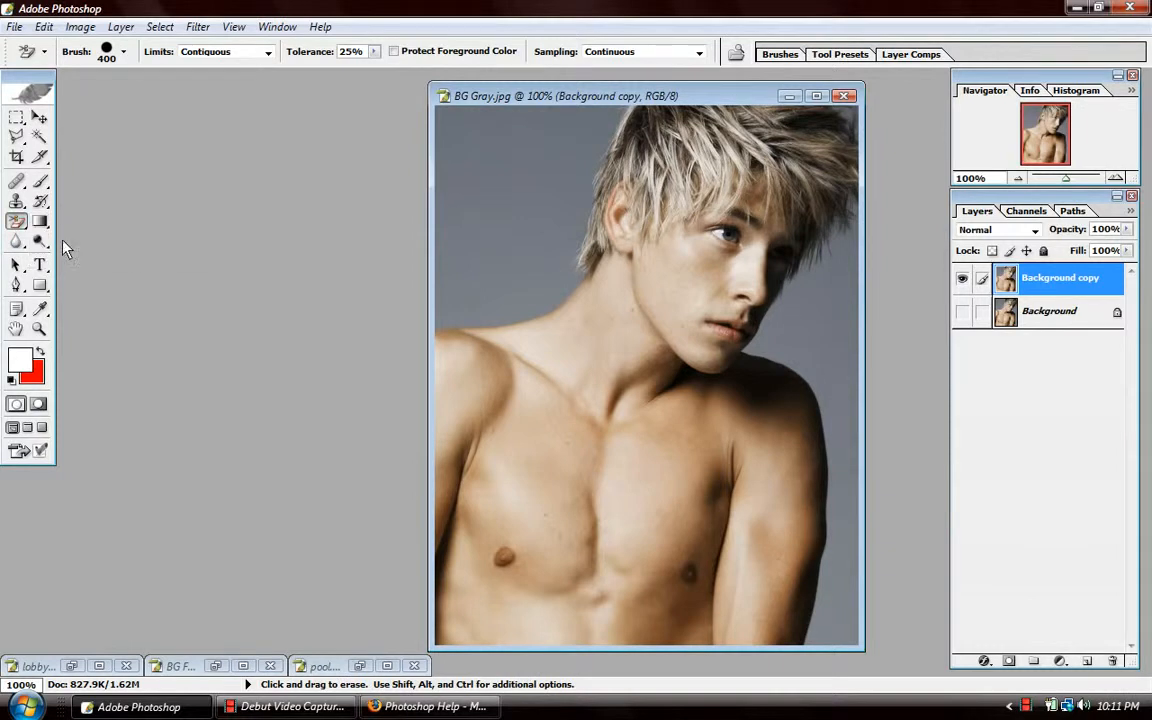
- Try erasing the gray backdrop beside the man's head with the tolerance raised to 78%, and undo the erasure
left_click(374, 52)
left_click(388, 77)
left_click(374, 52)
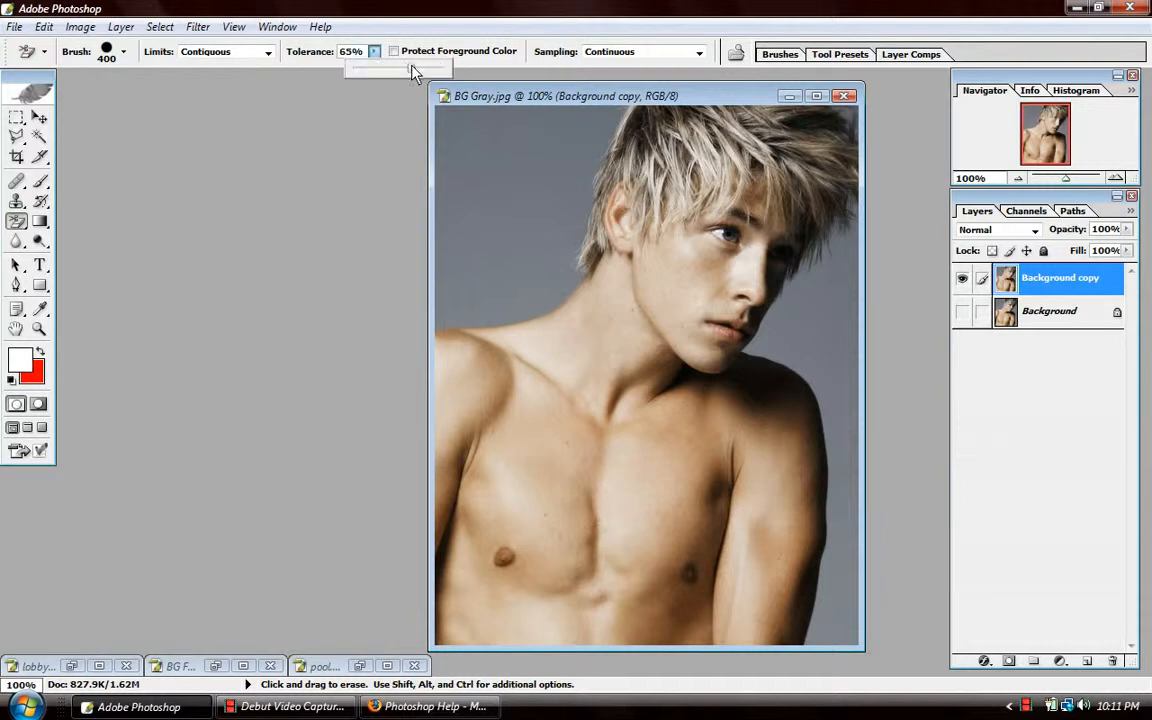
left_click(519, 222)
left_click(519, 222)
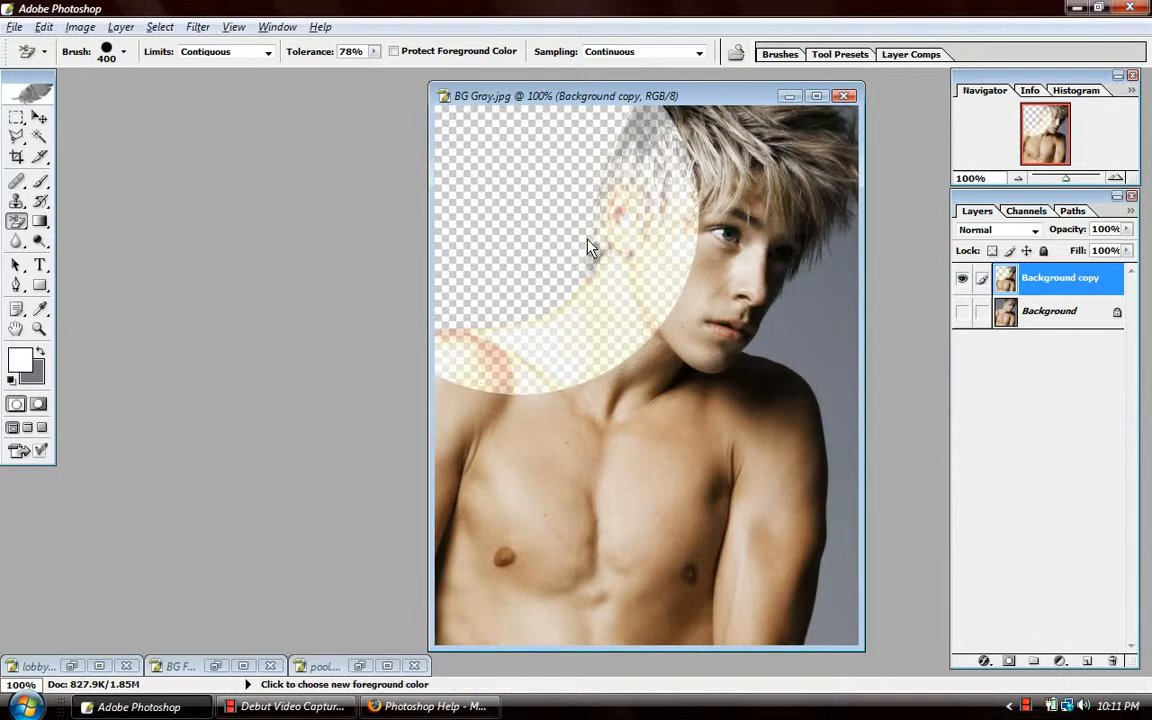
key("ctrl+alt+z")
- Set the Background Eraser's tolerance to 26% and reduce its brush size to 150 px
left_click(374, 51)
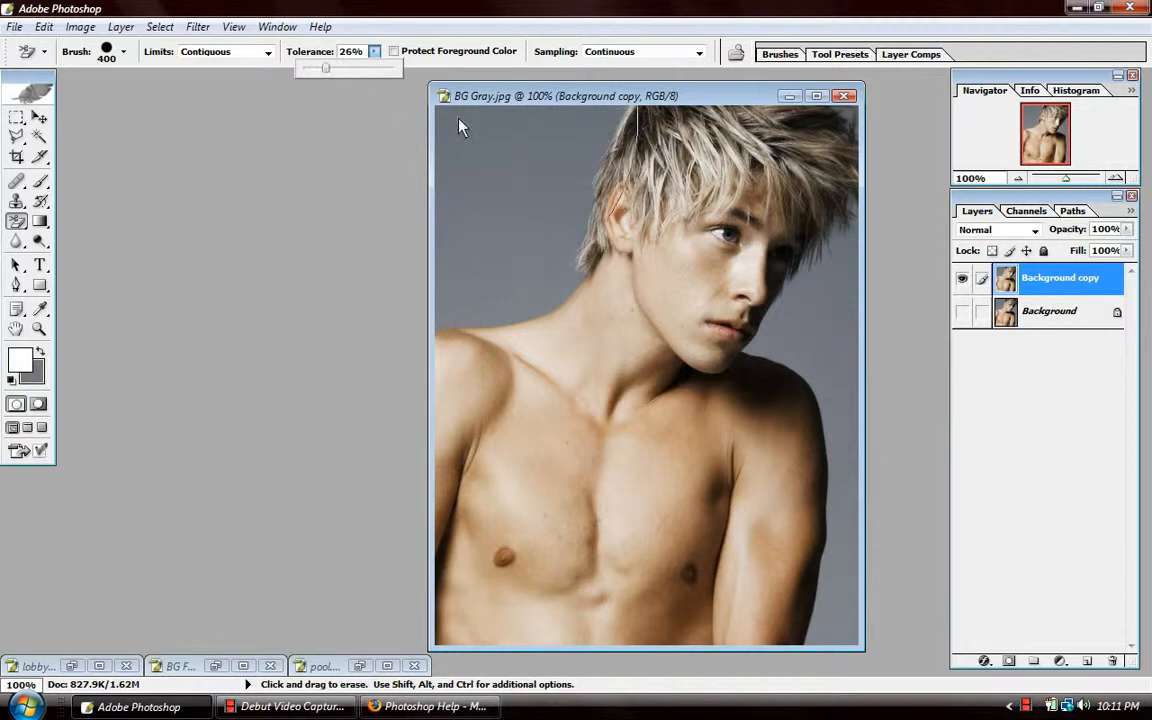
key("bracketleft")
key("bracketleft")
key("bracketleft")
key("bracketleft")
key("bracketleft")
key("bracketleft")
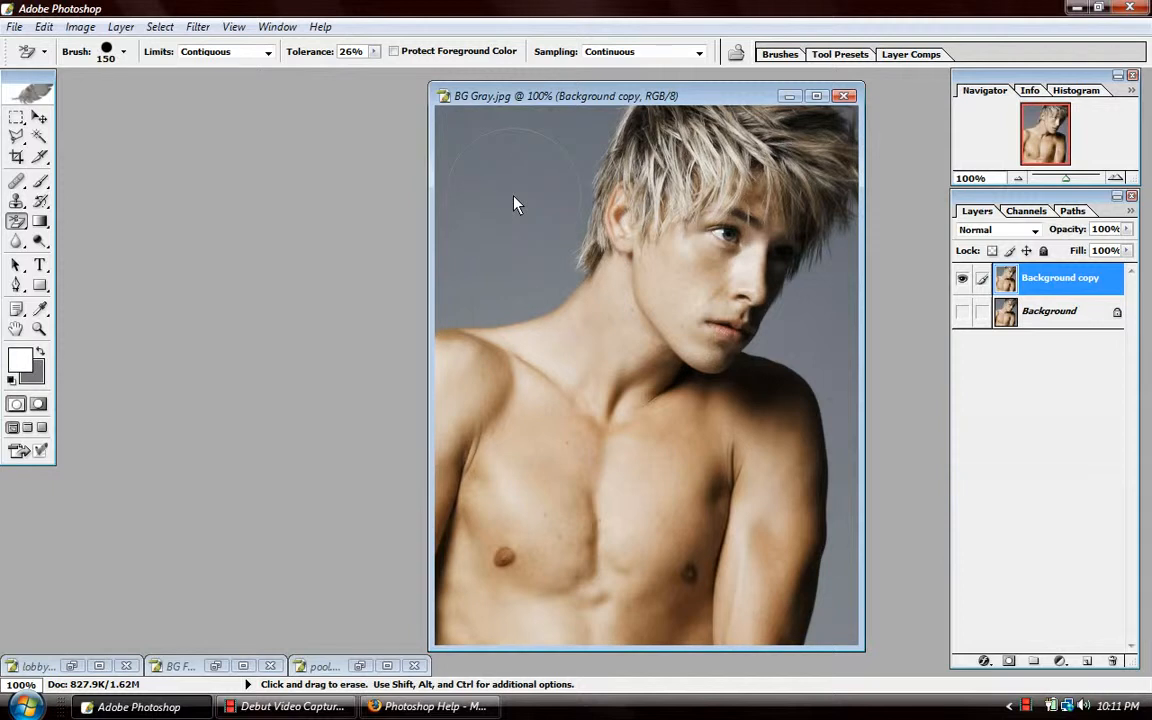
- Enlarge the eraser brush to 400 px, try it on the gray backdrop beside the head, and undo the erasure
key("bracketright")
key("bracketright")
key("bracketright")
key("bracketright")
key("bracketright")
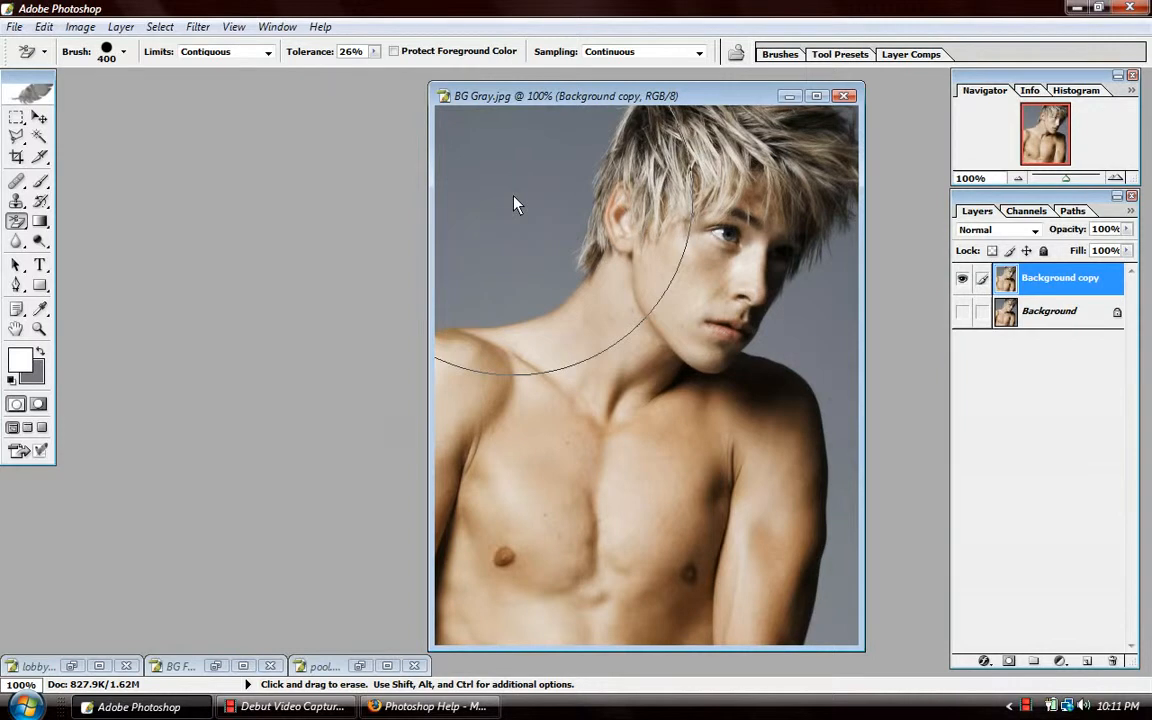
left_click(513, 204)
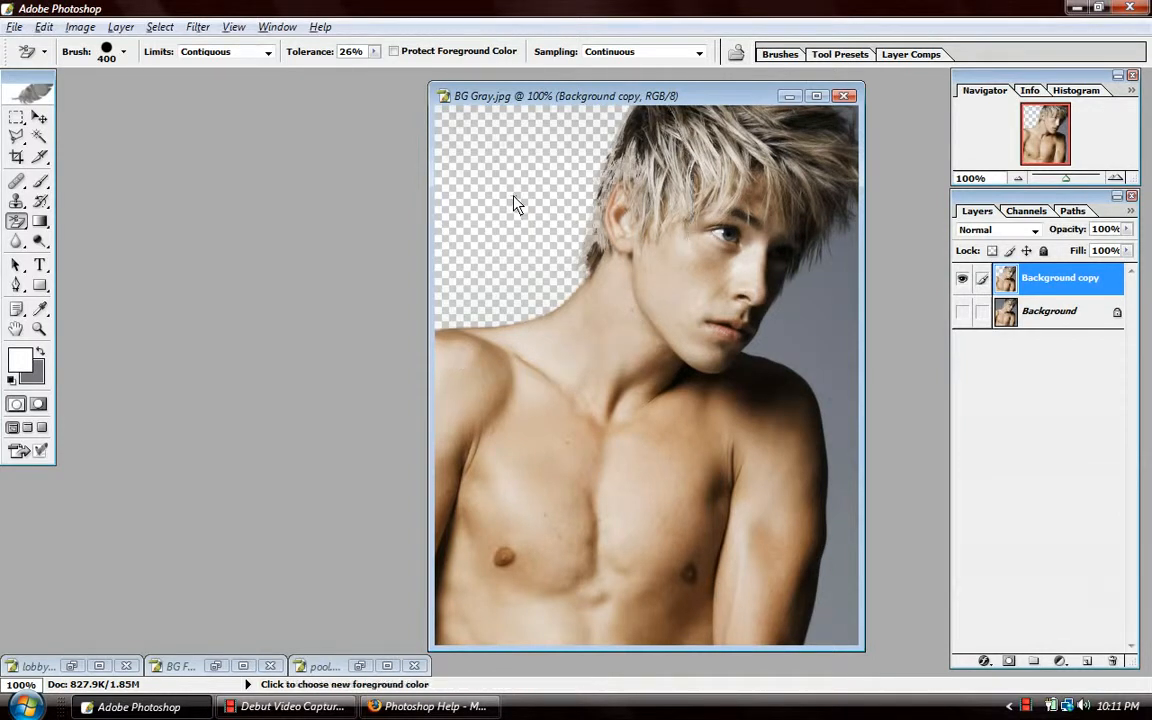
key("ctrl+z")
- Lower the eraser tolerance to 23% and erase the gray backdrop on both sides of the man
left_click(375, 52)
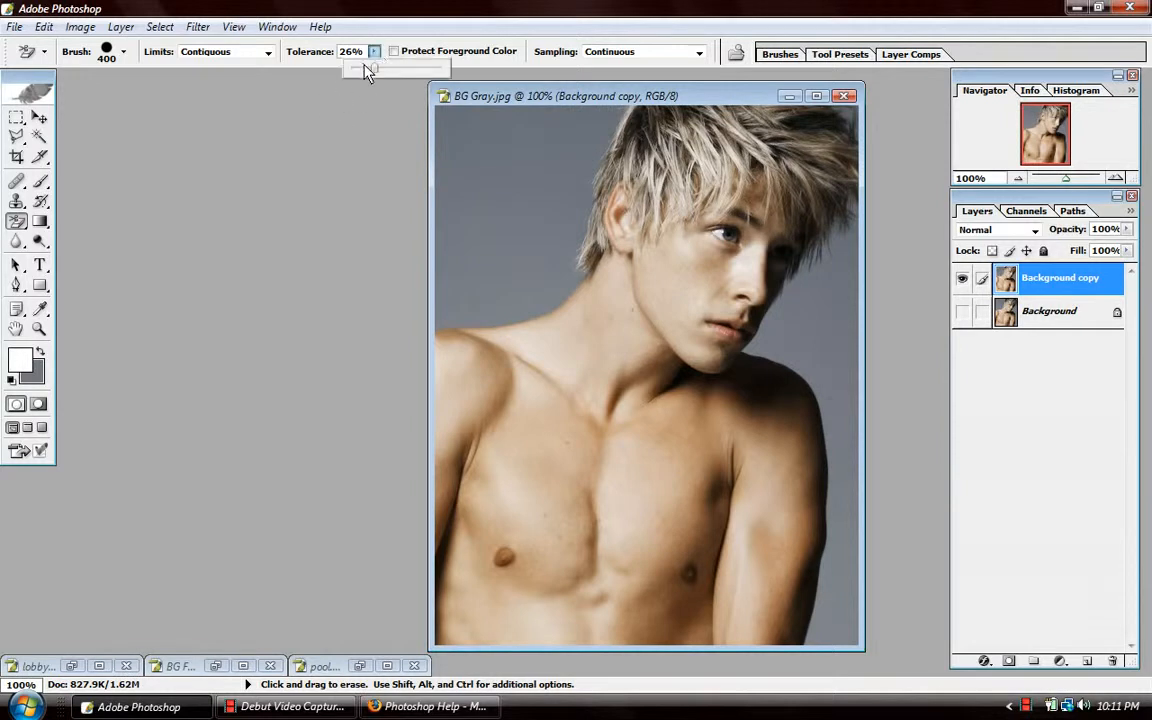
left_click_drag(370, 70, 378, 69)
left_click_drag(540, 216, 556, 260)
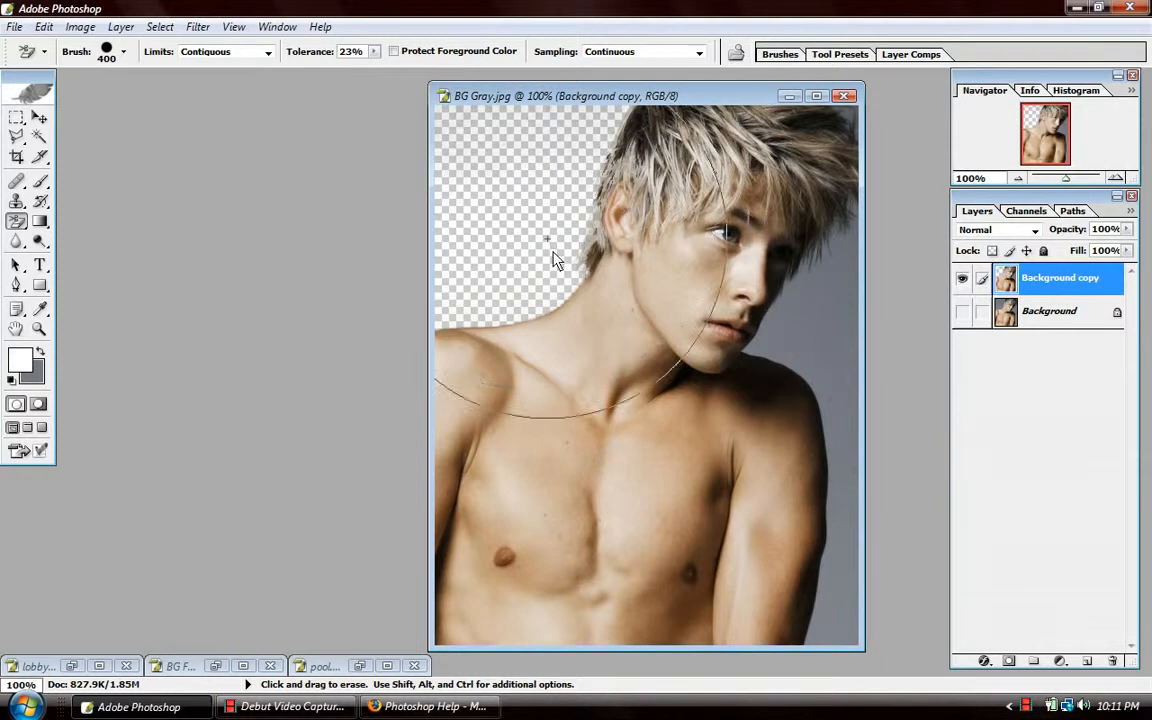
left_click_drag(830, 334, 840, 545)
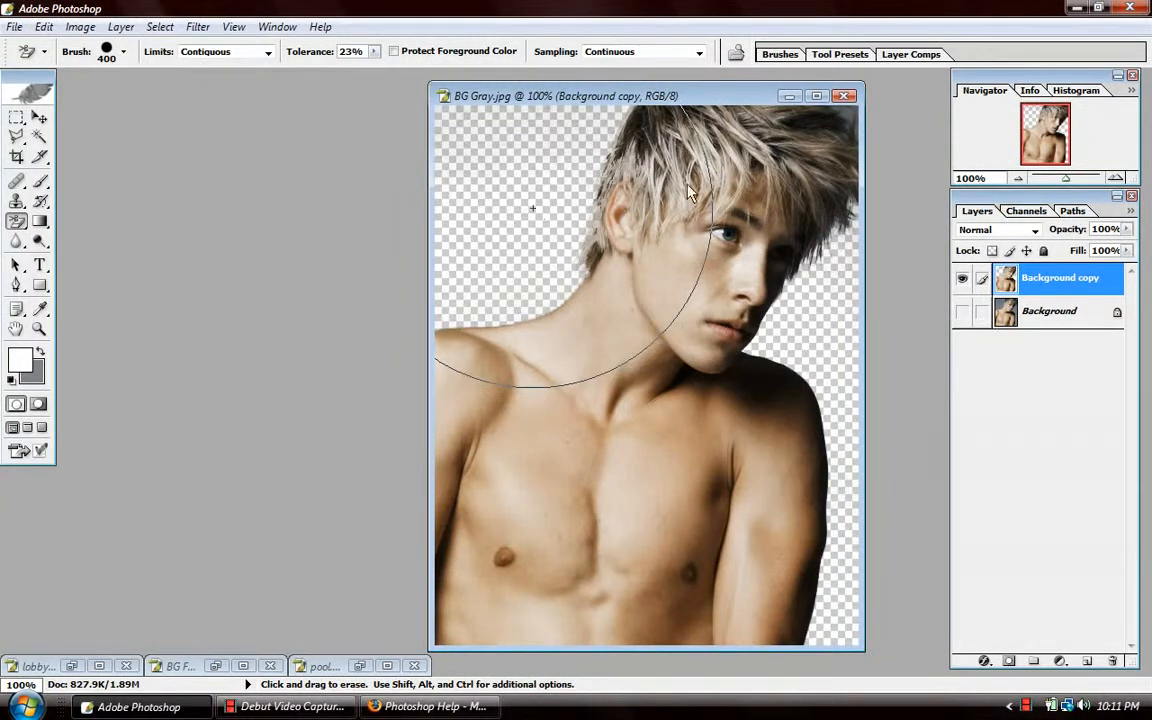
- Copy the entire pool.psd image into BG Gray.jpg as a layer placed beneath the Background copy layer
left_click(358, 668)
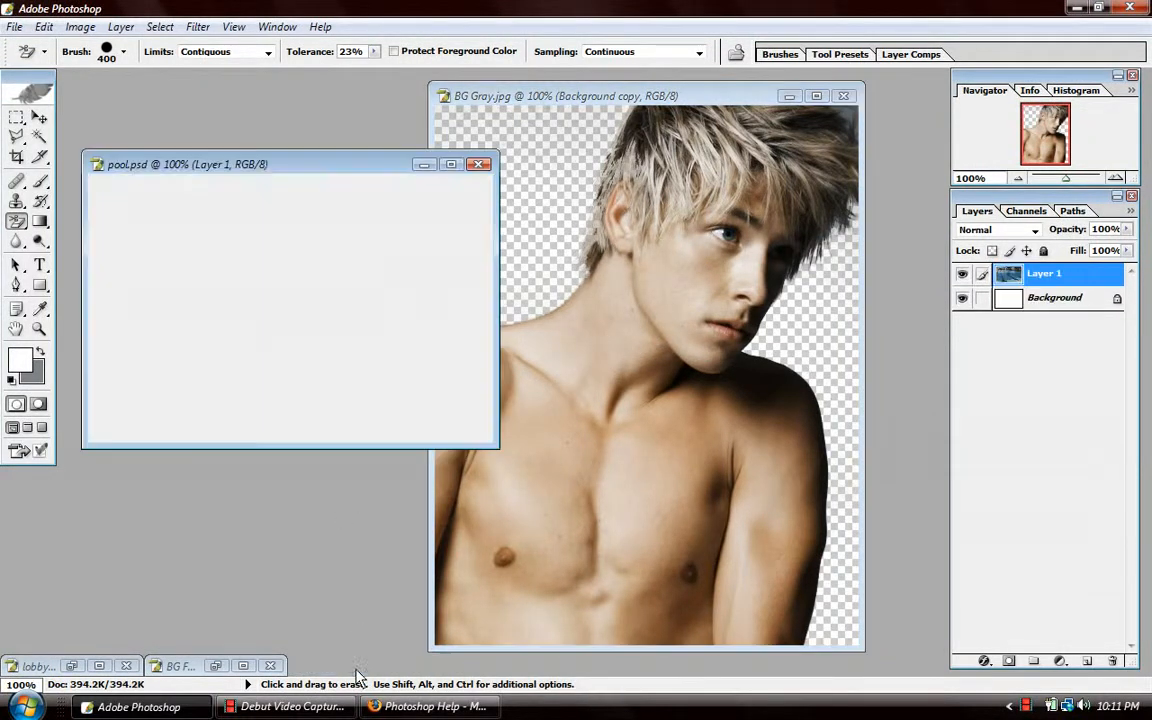
left_click(39, 118)
key("ctrl+a")
left_click(424, 164)
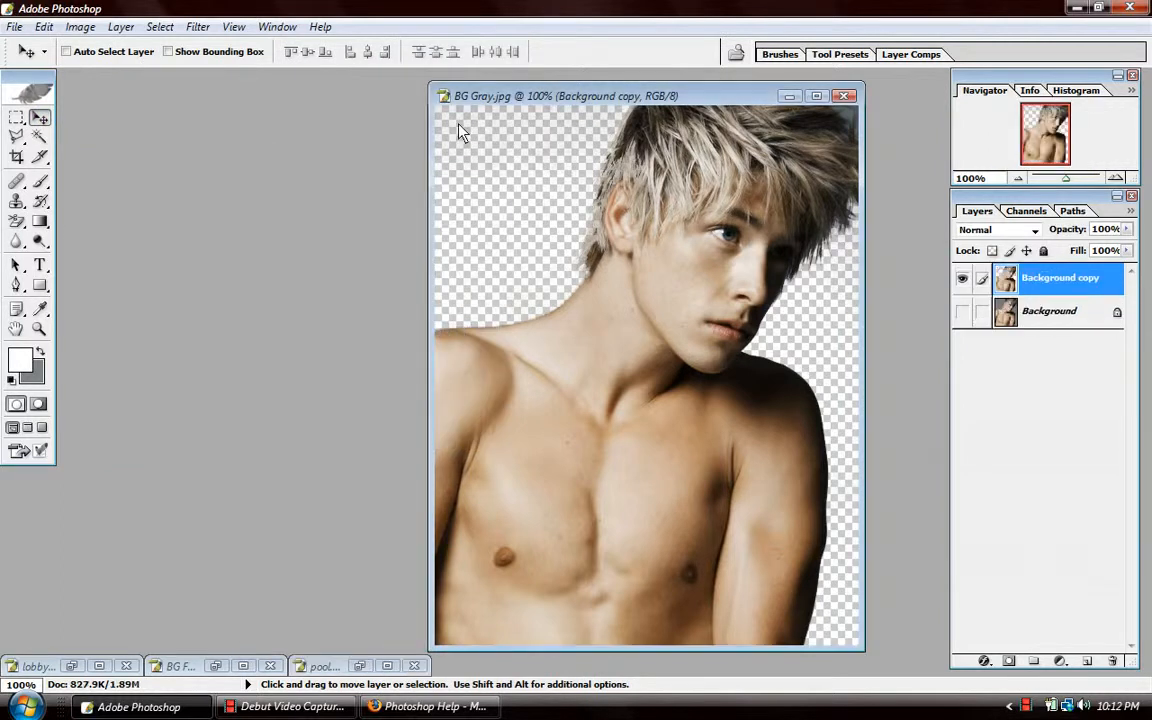
key("ctrl+v")
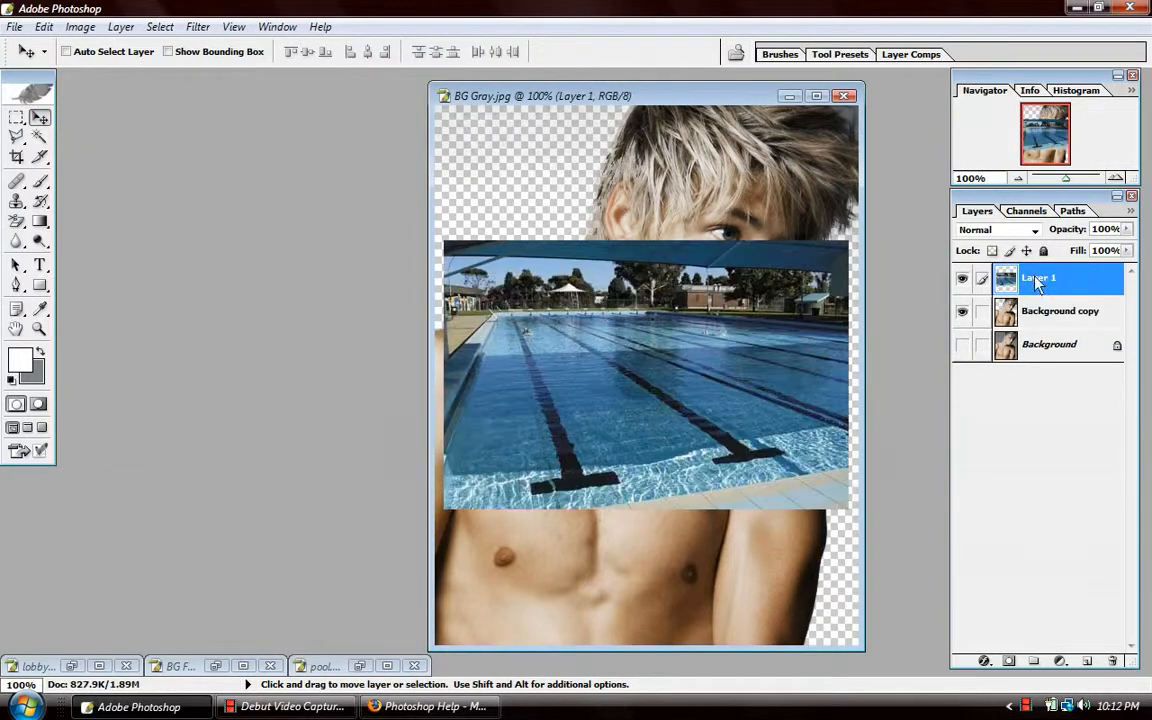
left_click_drag(1036, 284, 1040, 331)
- Scale the pool layer up beyond the canvas edges and reposition it to fill the area behind the man
key("ctrl+t")
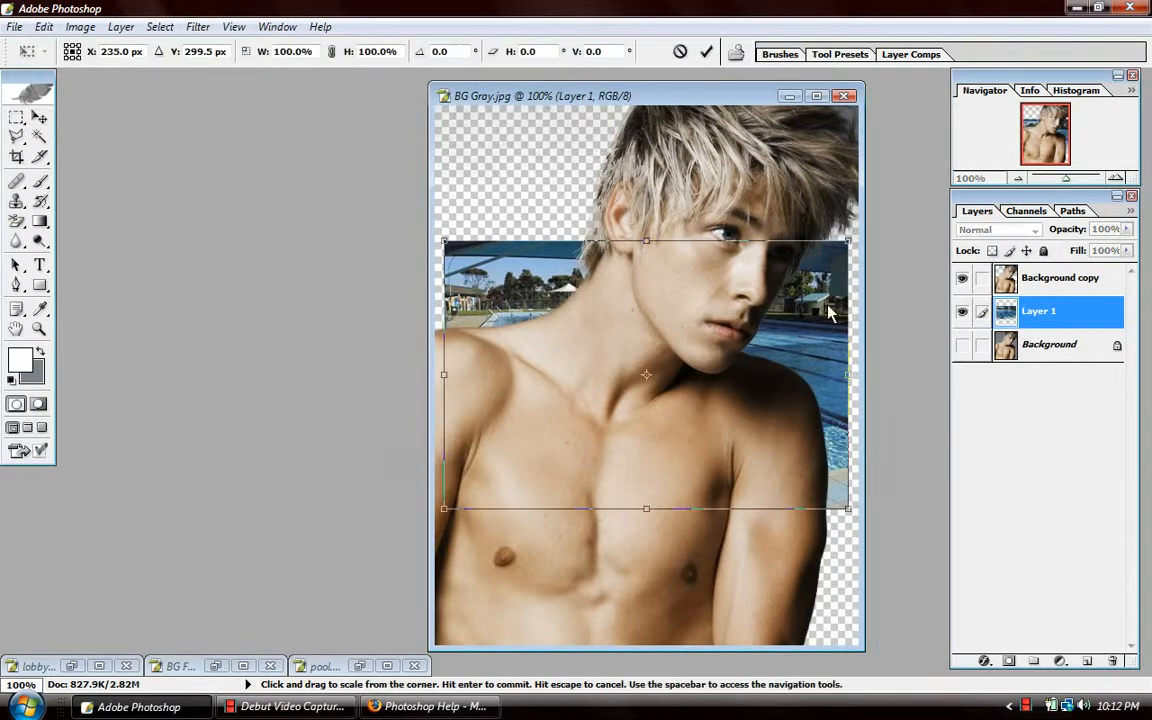
left_click_drag(444, 242, 287, 38)
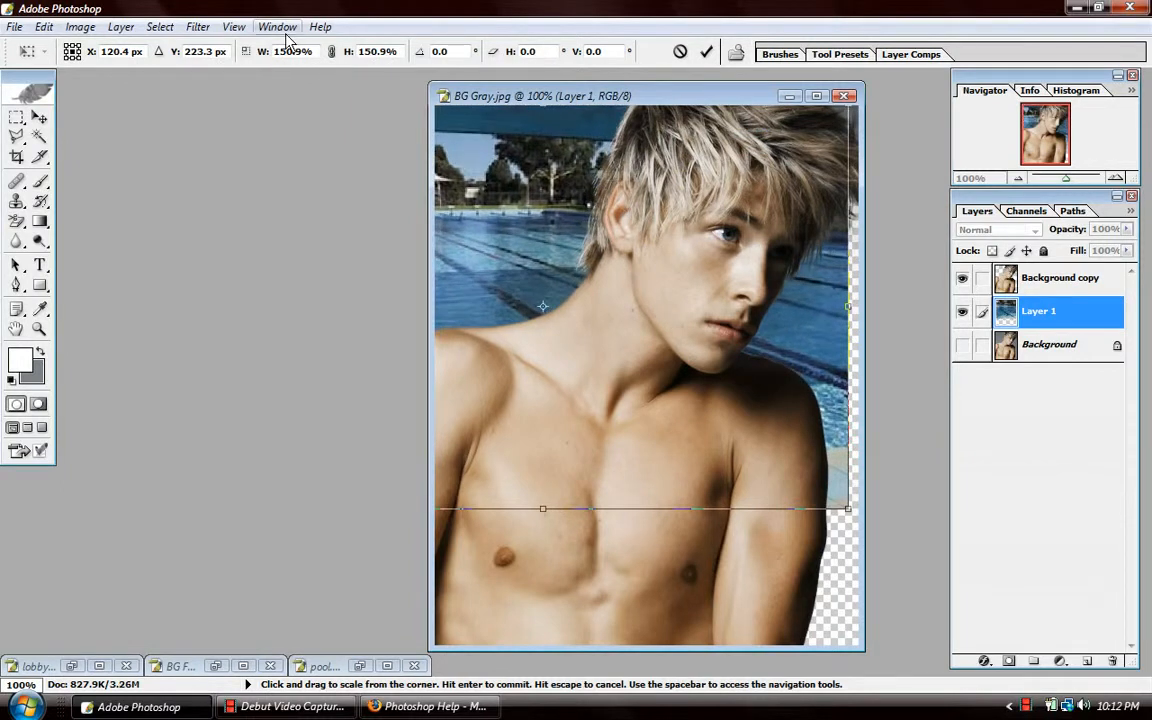
left_click_drag(847, 509, 1024, 710)
key("Return")
left_click_drag(602, 401, 682, 408)
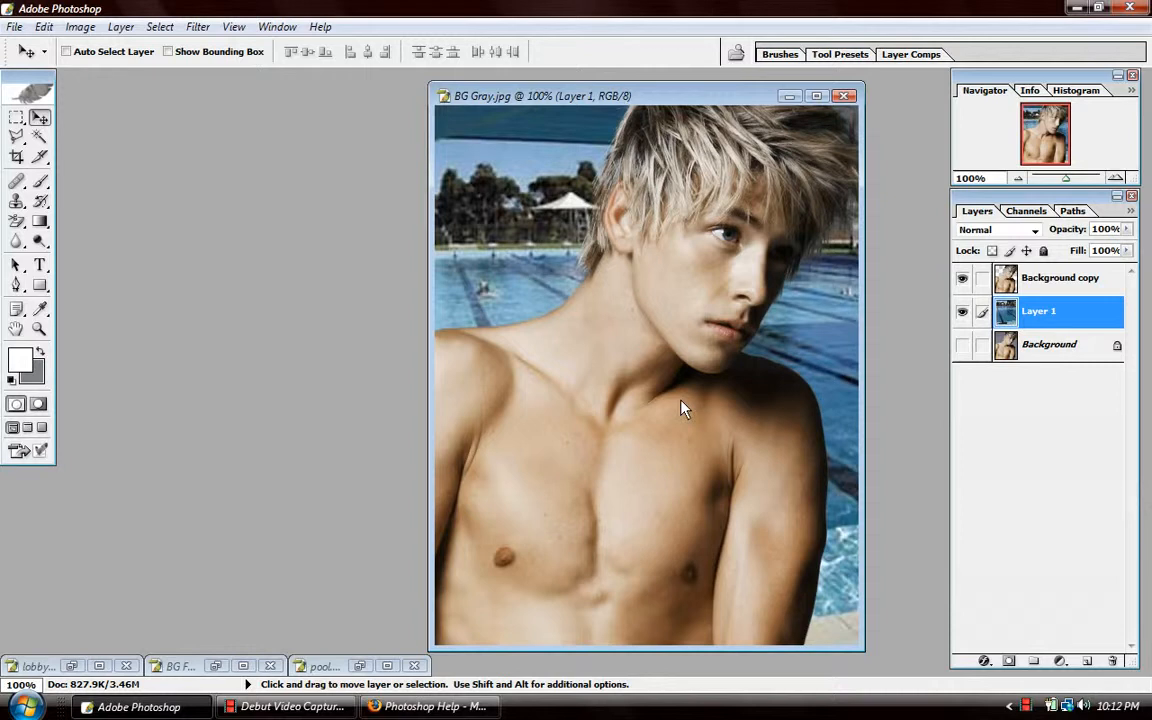
- Minimize BG Gray.jpg and restore the BG Fade.jpg image window in the workspace
left_click(789, 96)
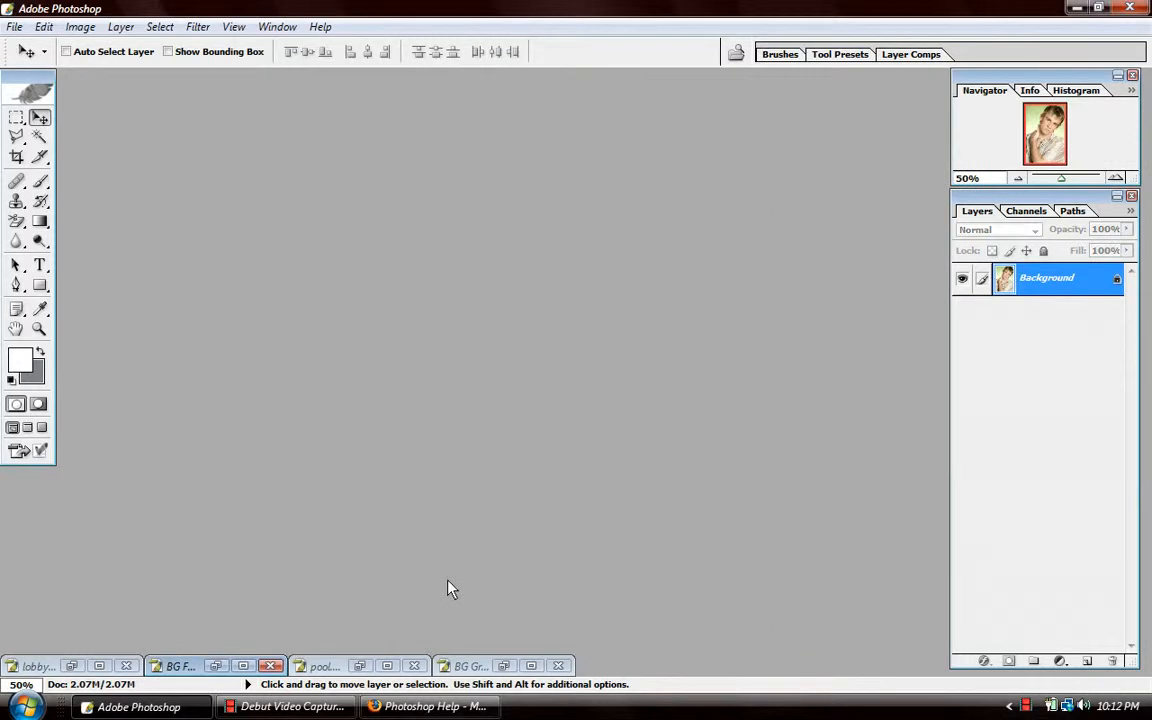
left_click(214, 665)
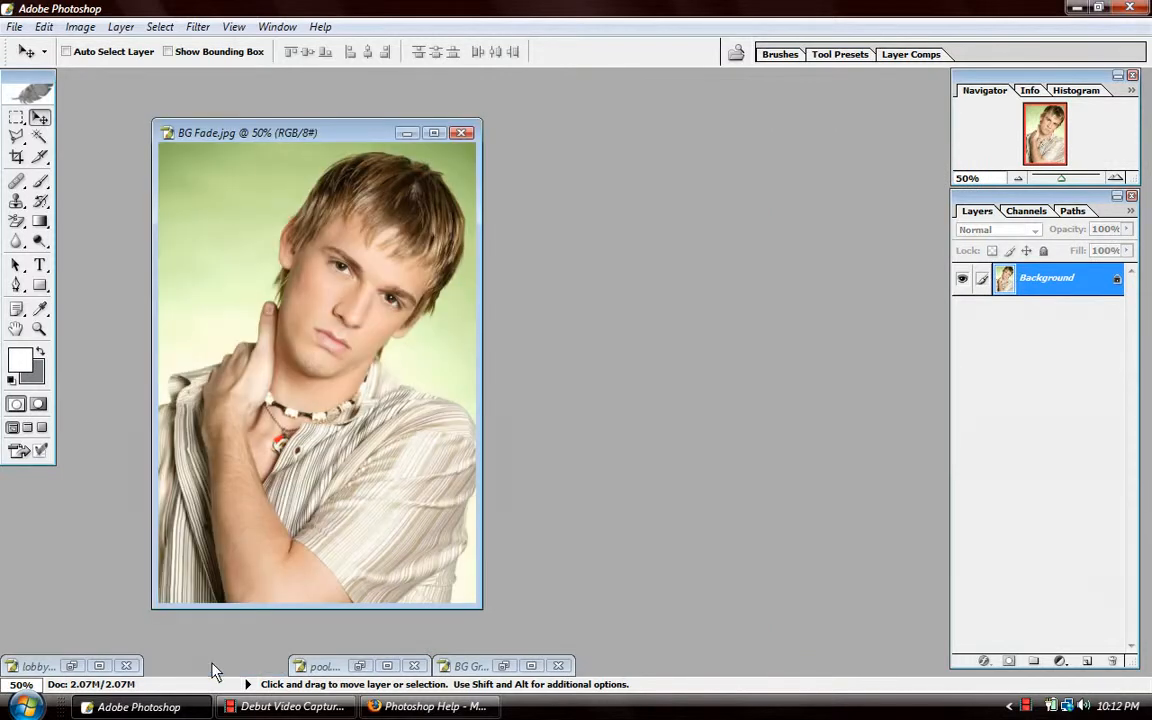
left_click_drag(332, 134, 397, 125)
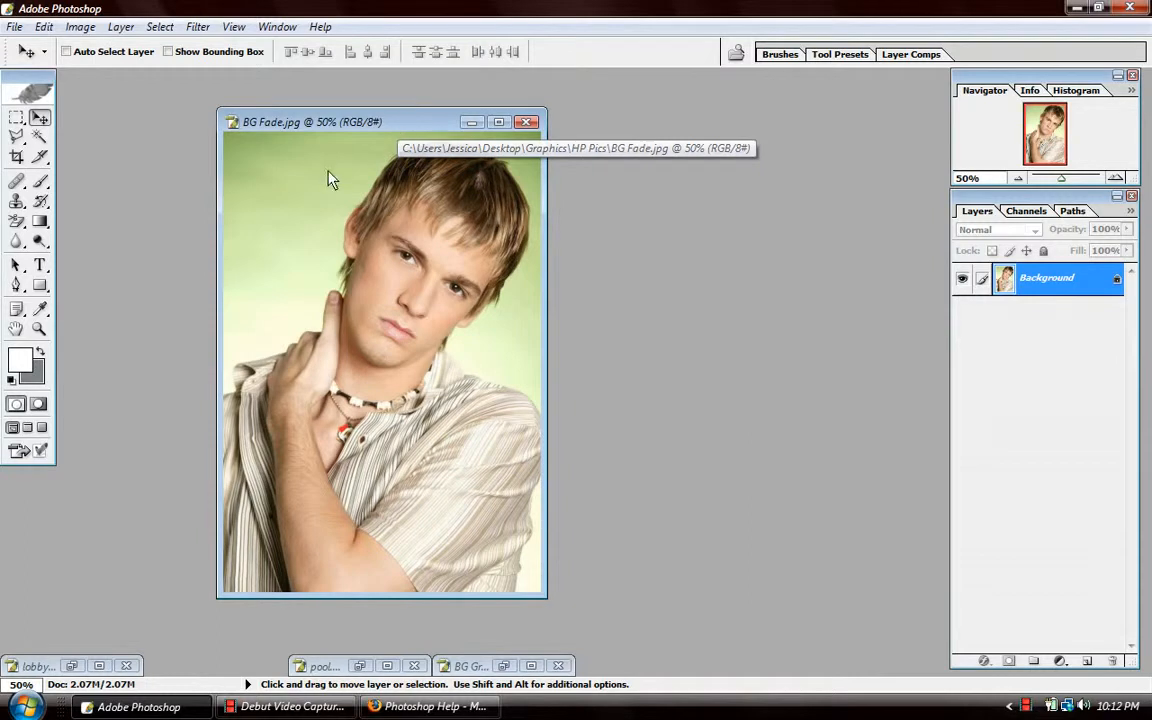
- Try the Background Eraser on the green backdrop beside the face, and revert the image to its saved state
left_click(16, 222)
mouse_move(288, 234)
left_mouse_down()
mouse_move(328, 212)
mouse_move(334, 175)
mouse_move(323, 157)
mouse_move(249, 161)
mouse_move(305, 168)
left_mouse_up()
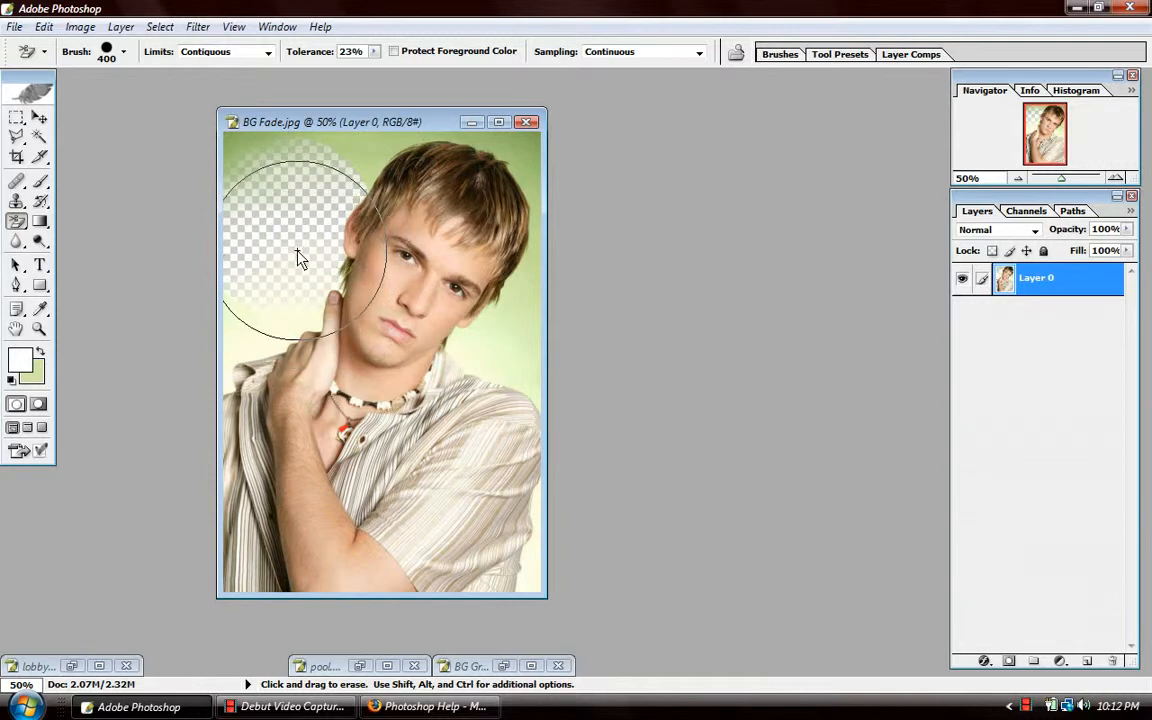
key("F12")
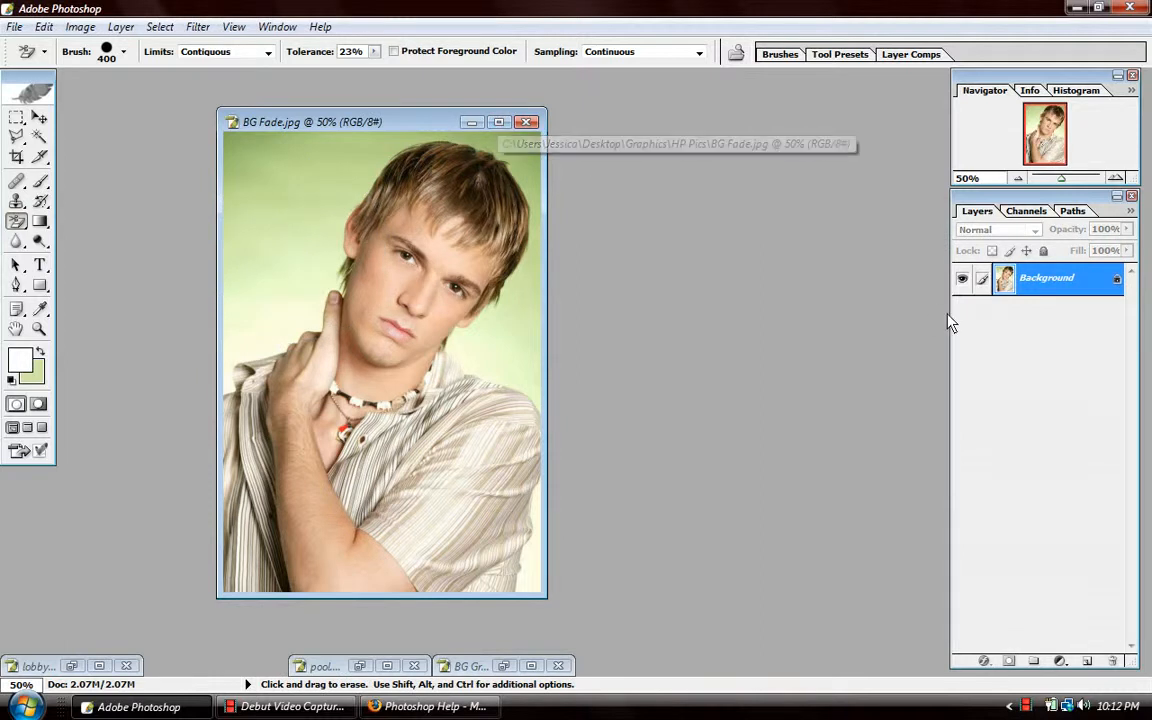
- Duplicate the Background layer of BG Fade.jpg, leaving only the copy visible, and maximize the image window
right_click(1054, 287)
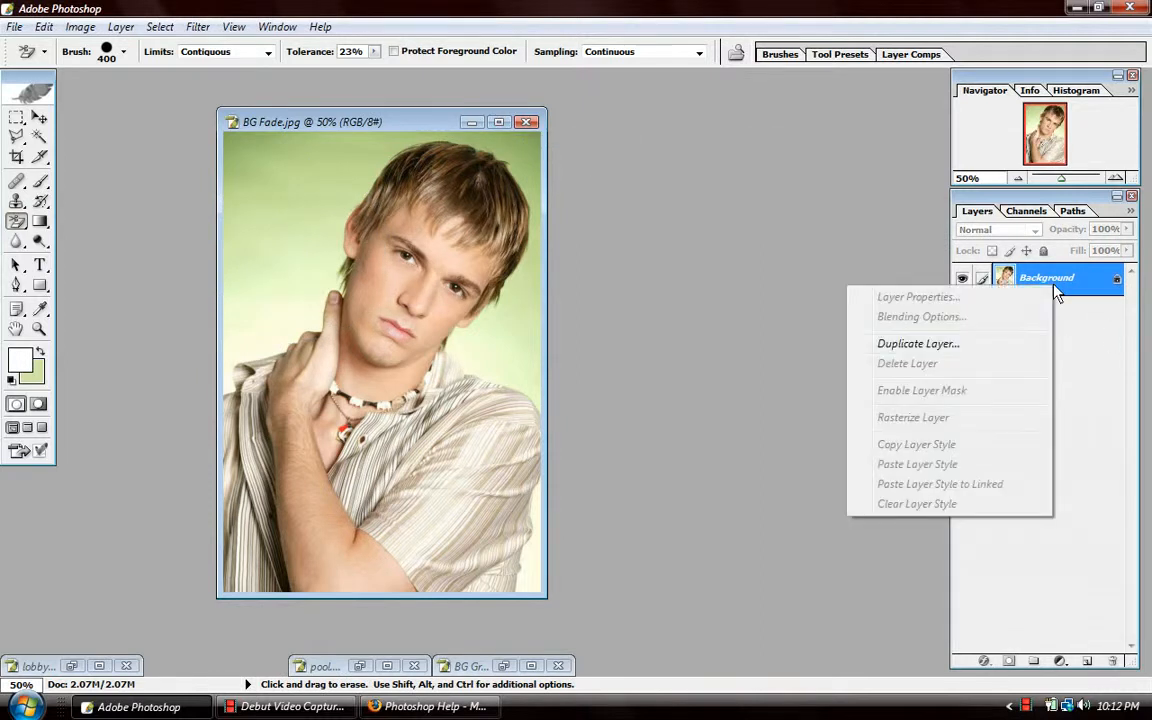
left_click(1004, 346)
left_click(766, 307)
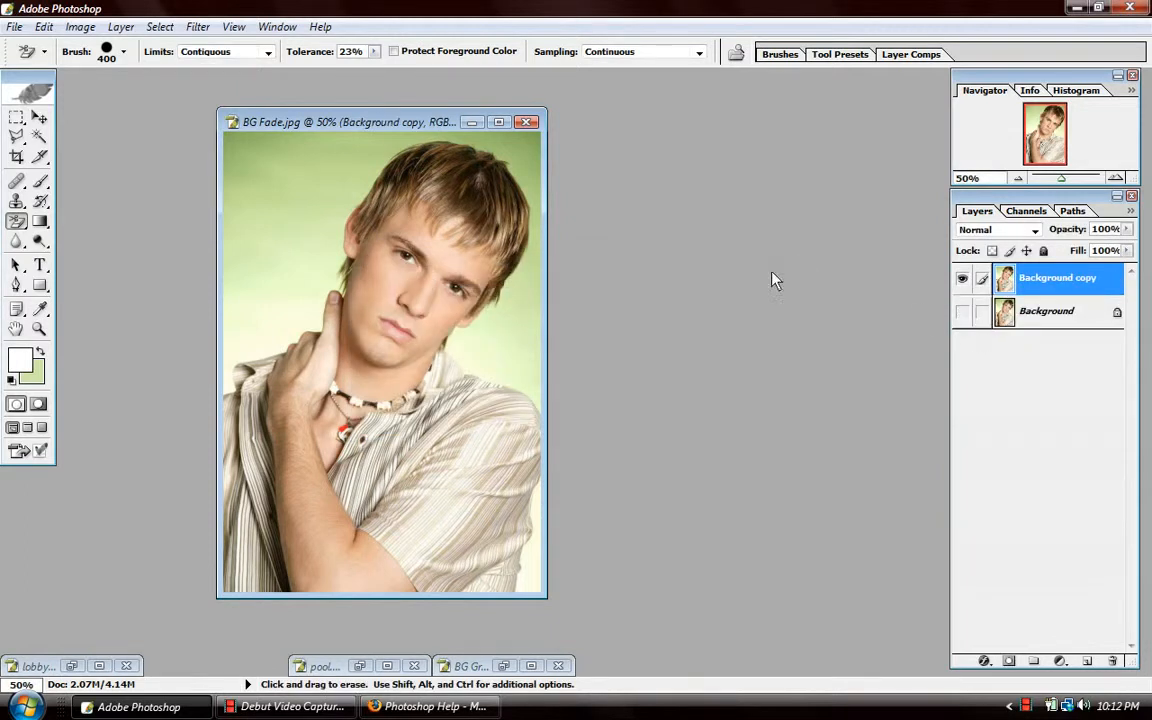
left_click(499, 123)
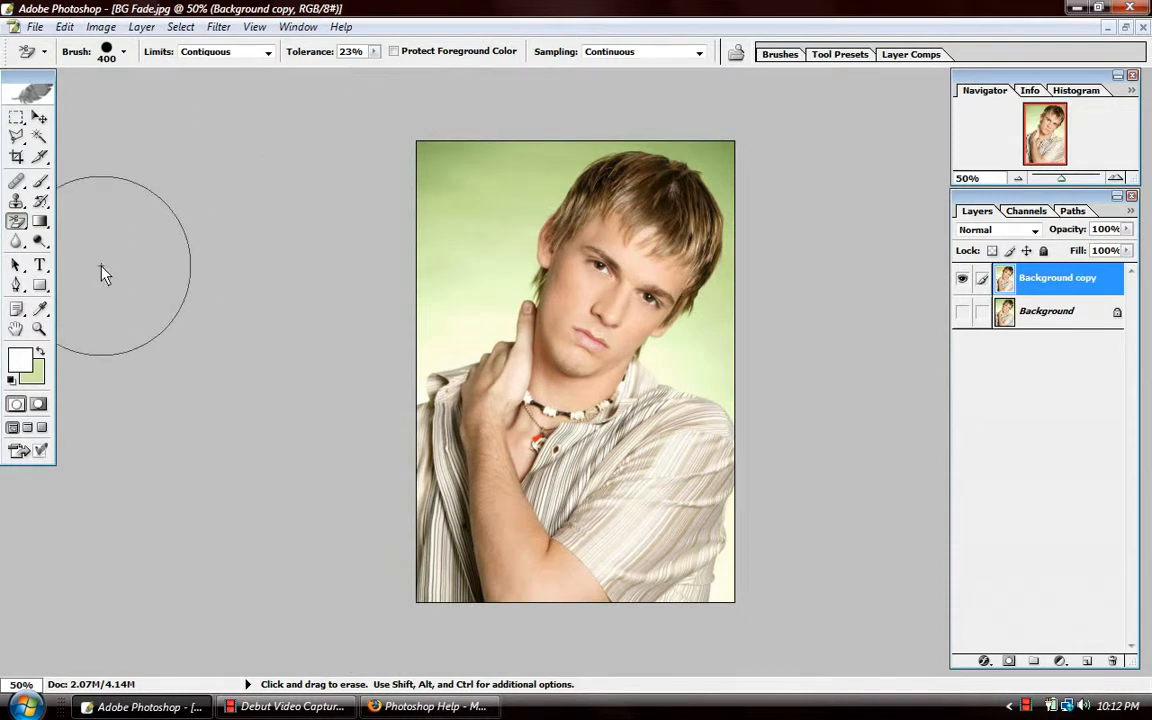
- Select the Brush tool with the hard 48 px tip and enter Quick Mask mode
left_click(40, 183)
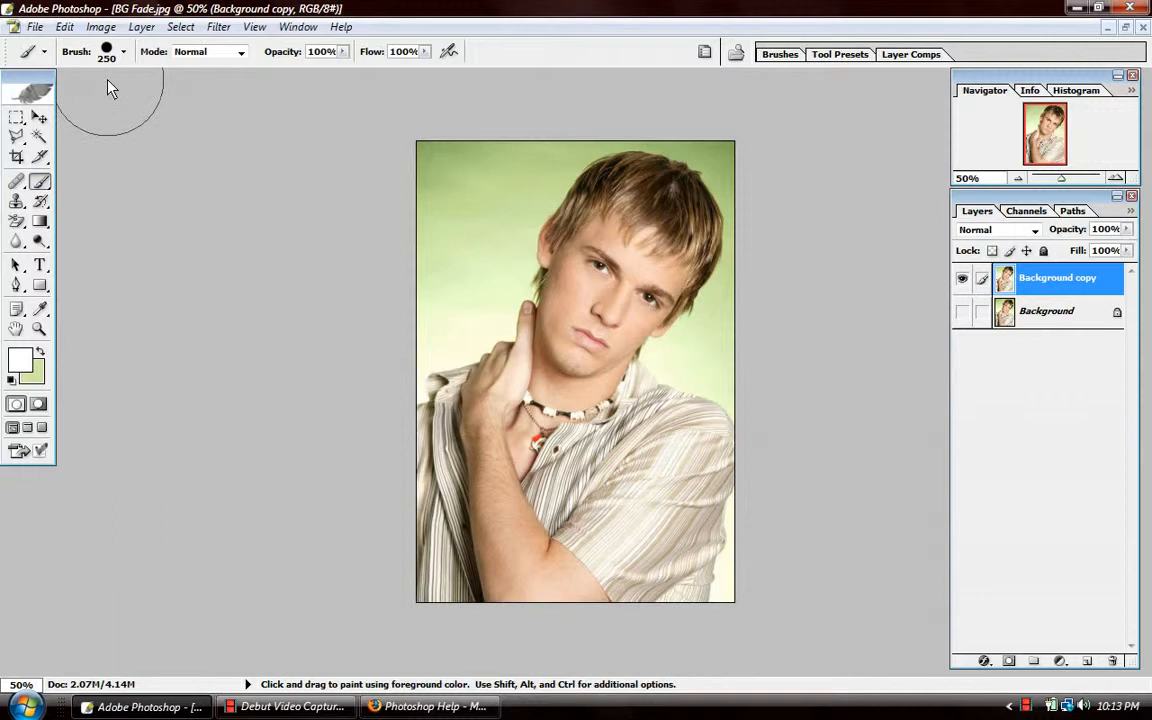
left_click(124, 51)
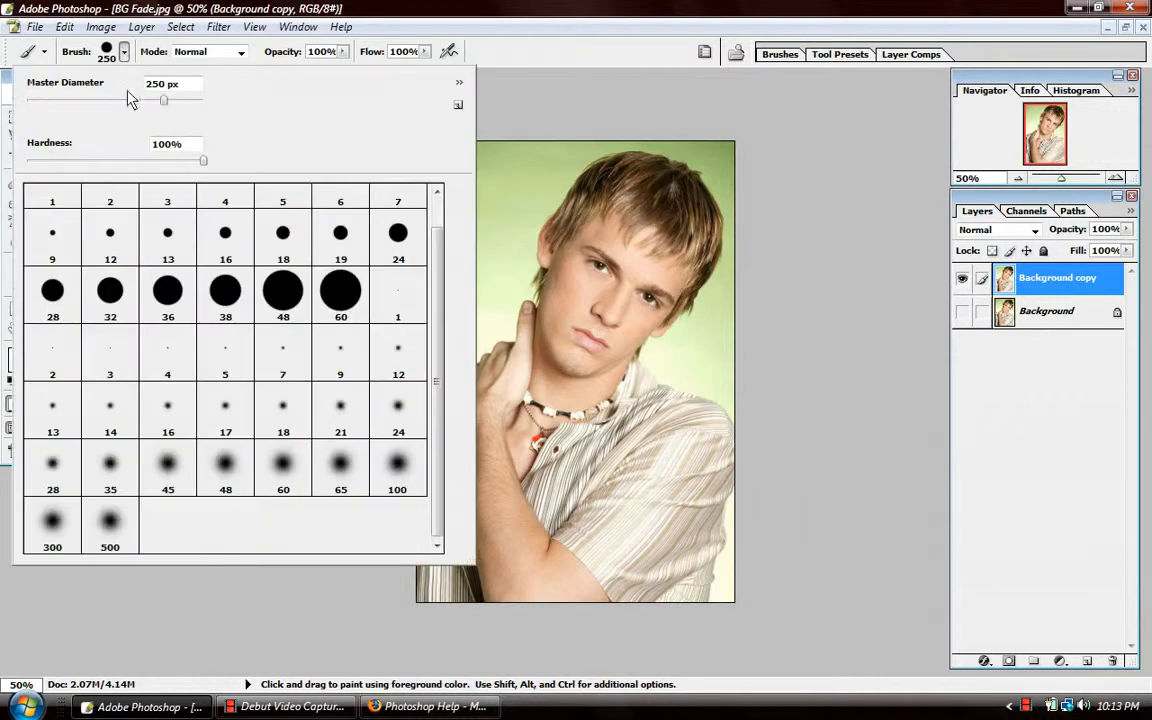
double_click(288, 298)
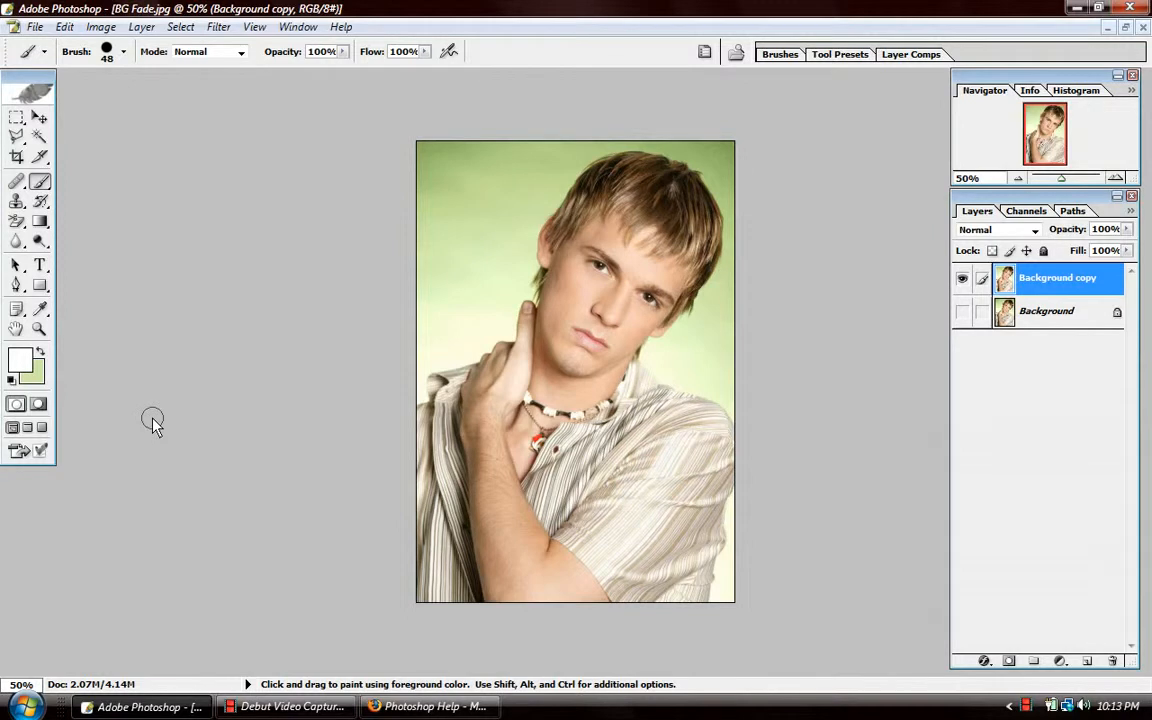
left_click(37, 406)
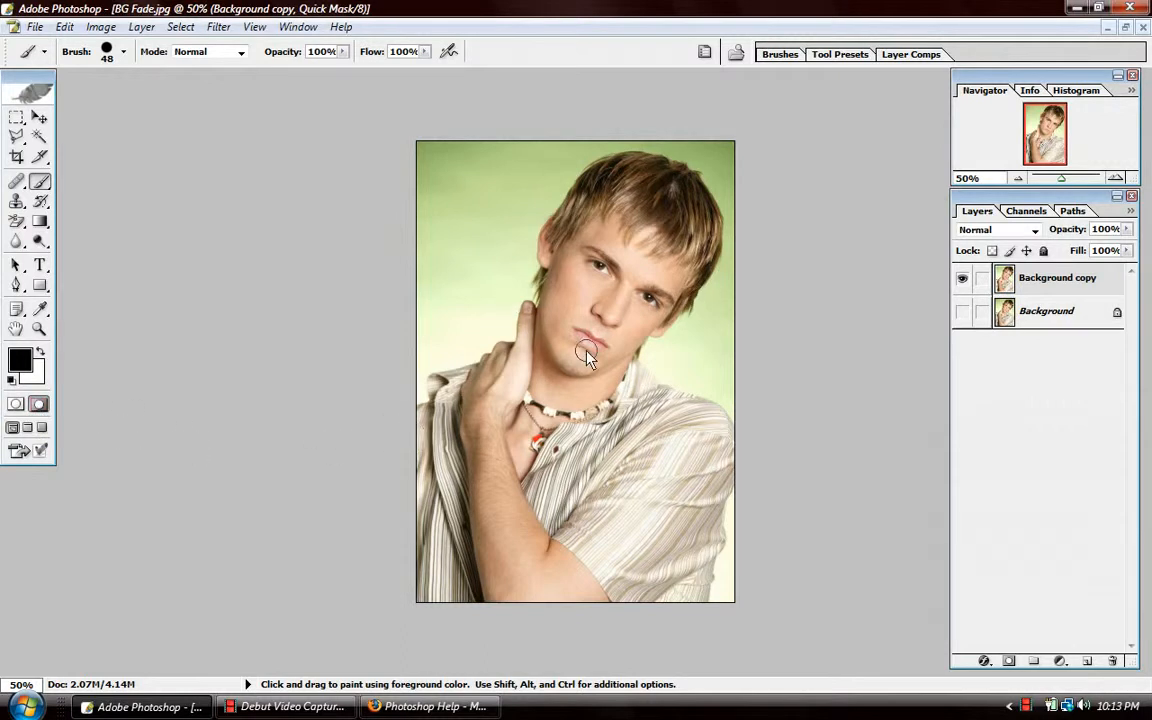
- Enlarge the brush to 250 px and paint the quick mask over the neck, forearm and part of the shirt
key("bracketright")
key("bracketright")
key("bracketright")
key("bracketright")
key("bracketright")
key("bracketright")
key("bracketright")
mouse_move(574, 430)
left_mouse_down()
mouse_move(535, 421)
mouse_move(513, 466)
mouse_move(625, 501)
mouse_move(566, 501)
mouse_move(490, 546)
mouse_move(529, 545)
mouse_move(561, 568)
mouse_move(442, 581)
left_mouse_up()
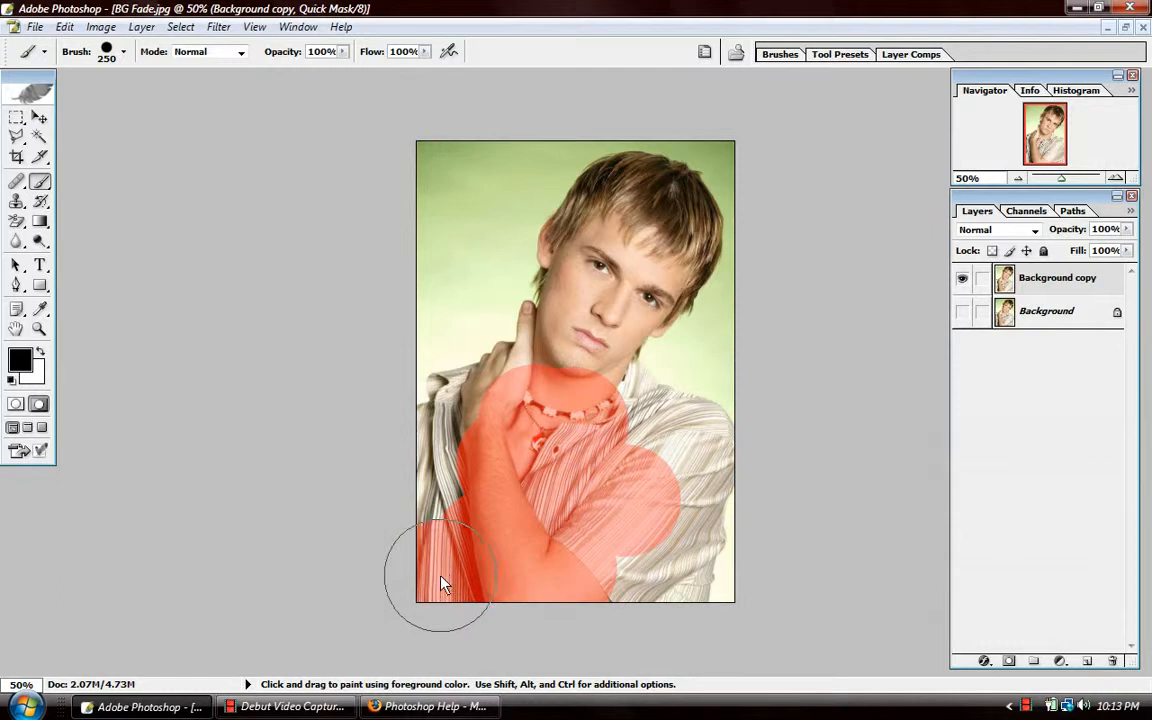
- Convert the quick mask into a selection, try deleting the unmasked area, and undo the deletion
left_click(16, 404)
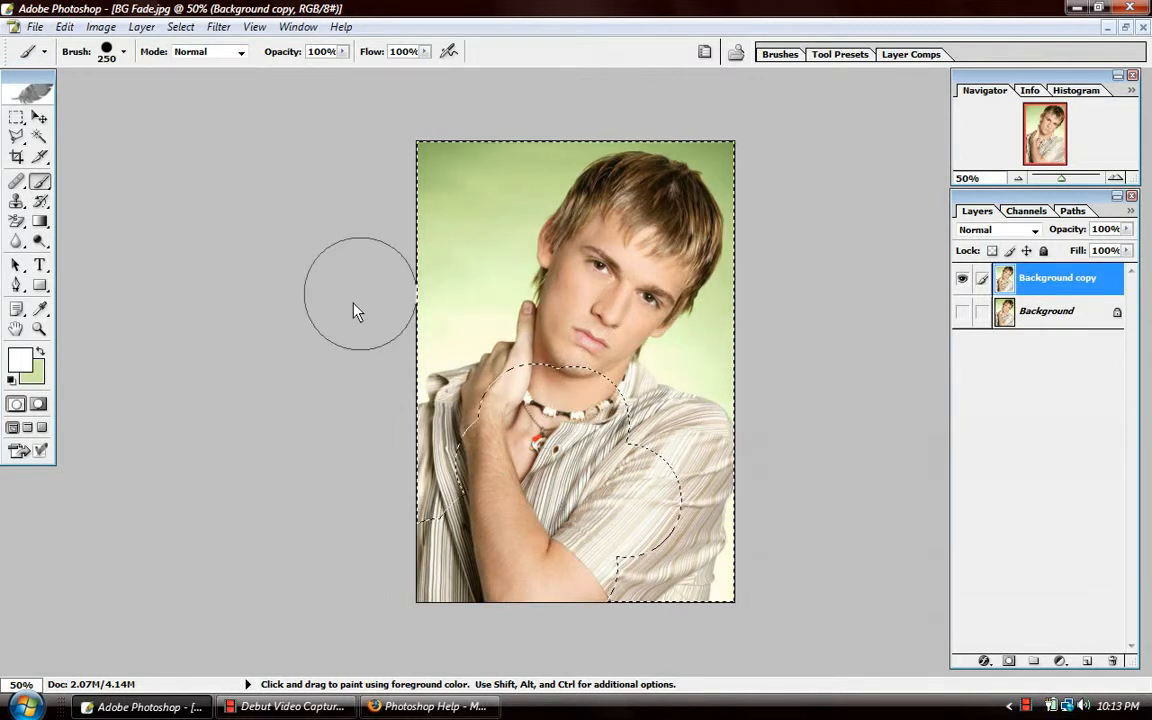
key("Delete")
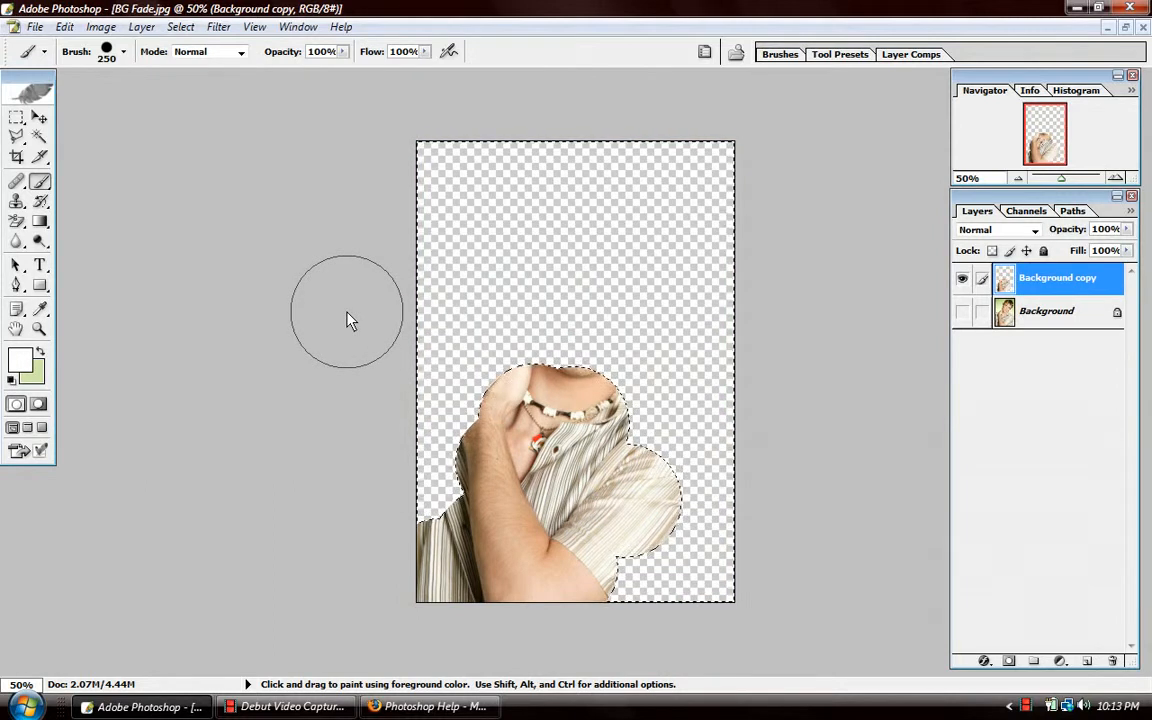
key("ctrl+z")
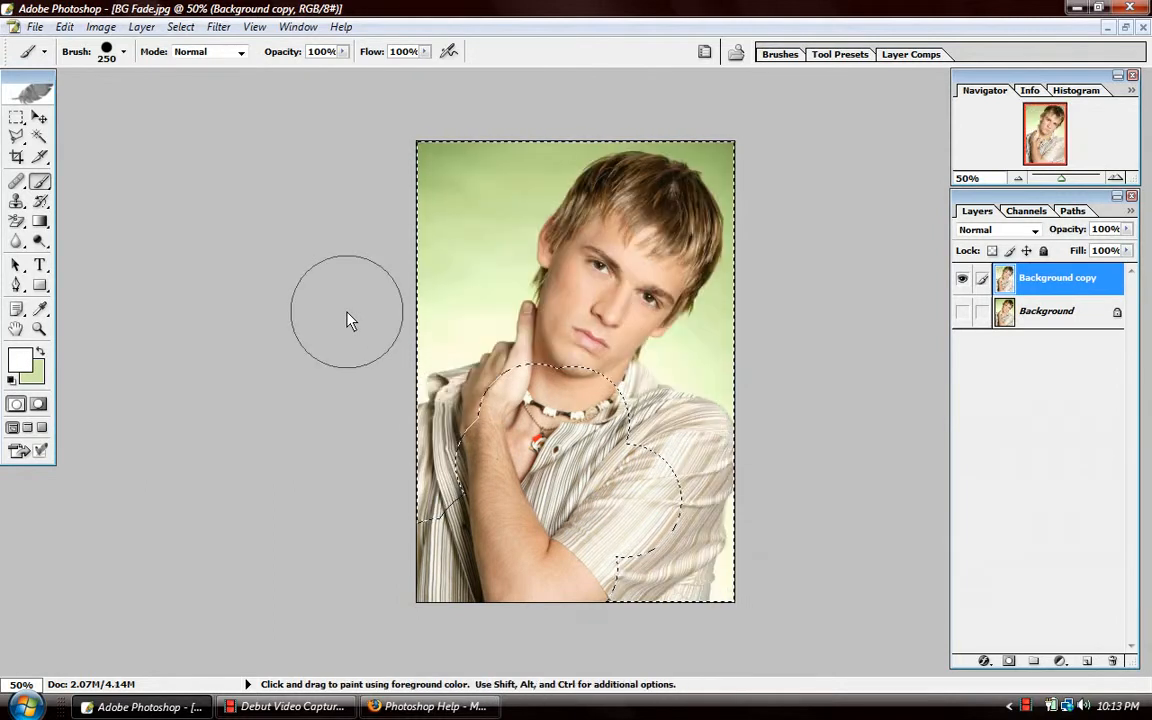
- Return to Quick Mask mode and extend the mask over most of the shirt with the 250 px brush
left_click(38, 404)
mouse_move(455, 455)
left_mouse_down()
mouse_move(447, 494)
mouse_move(561, 494)
mouse_move(638, 612)
mouse_move(644, 575)
mouse_move(652, 583)
mouse_move(626, 542)
mouse_move(683, 451)
mouse_move(630, 437)
mouse_move(602, 404)
mouse_move(559, 396)
mouse_move(522, 405)
mouse_move(445, 462)
left_mouse_up()
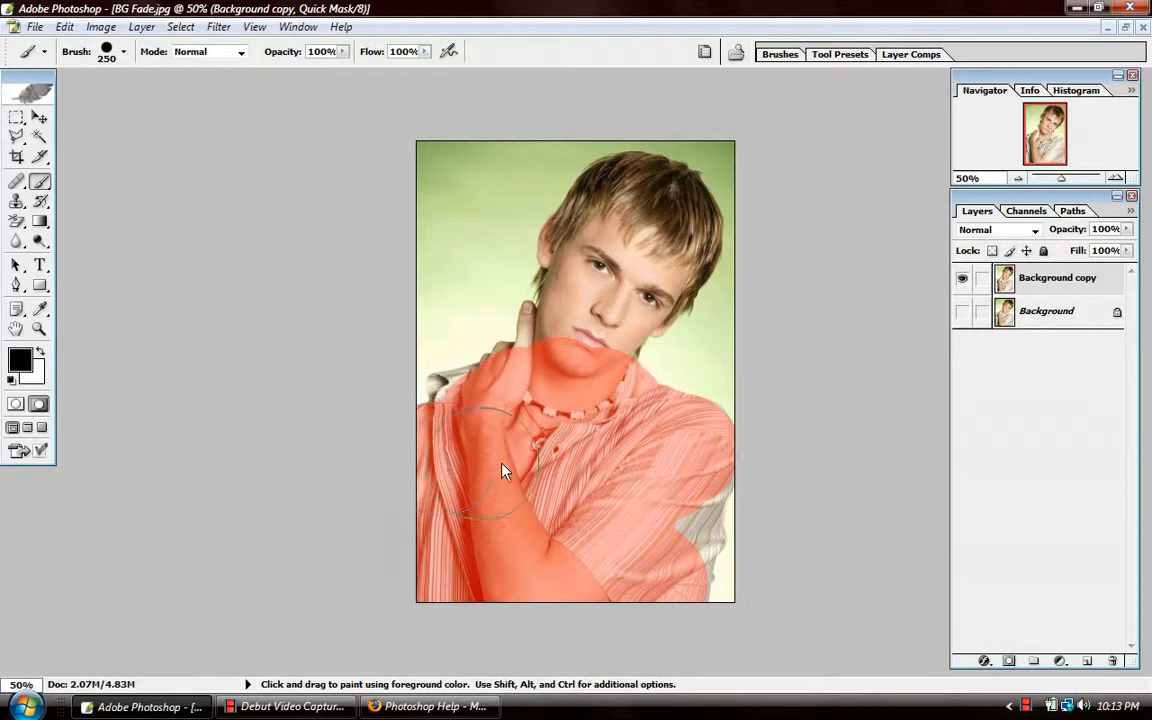
- Reduce the brush to 40 px and paint the quick mask along the raised hand and its fingers
key("bracketleft")
key("bracketleft")
key("bracketleft")
key("bracketleft")
key("bracketleft")
key("bracketleft")
key("bracketleft")
left_click(1116, 178)
left_click(1116, 178)
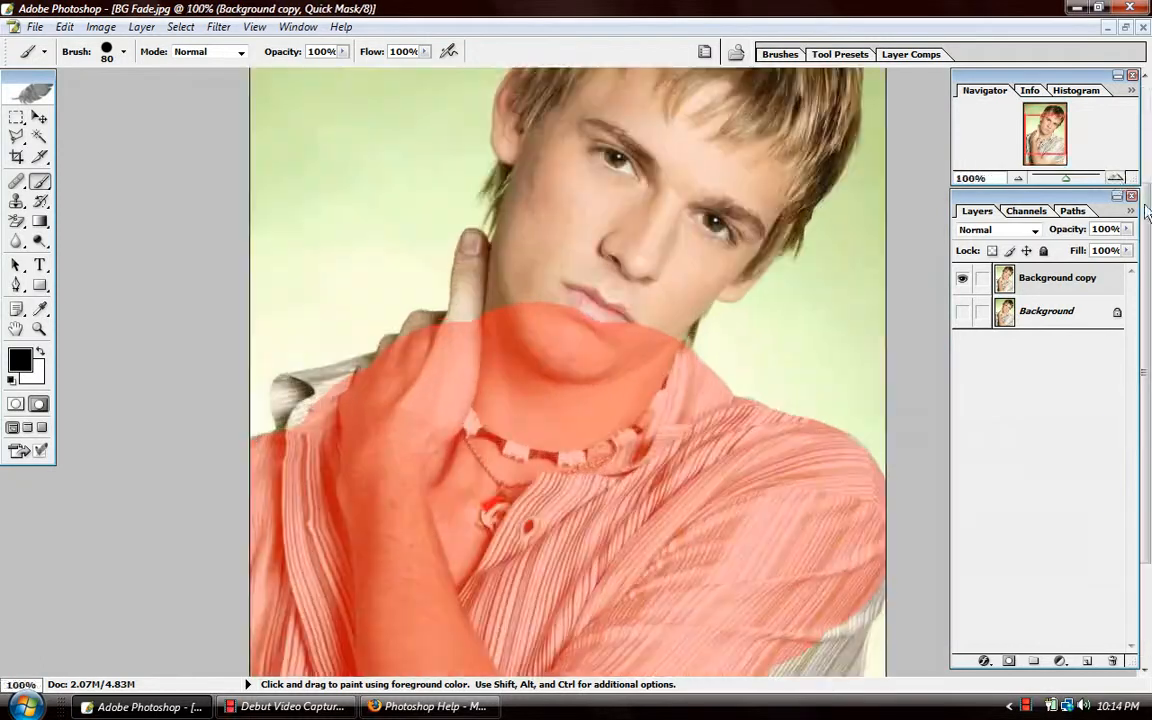
key("bracketleft")
key("bracketleft")
key("bracketleft")
key("bracketleft")
key("bracketleft")
key("bracketright")
key("bracketright")
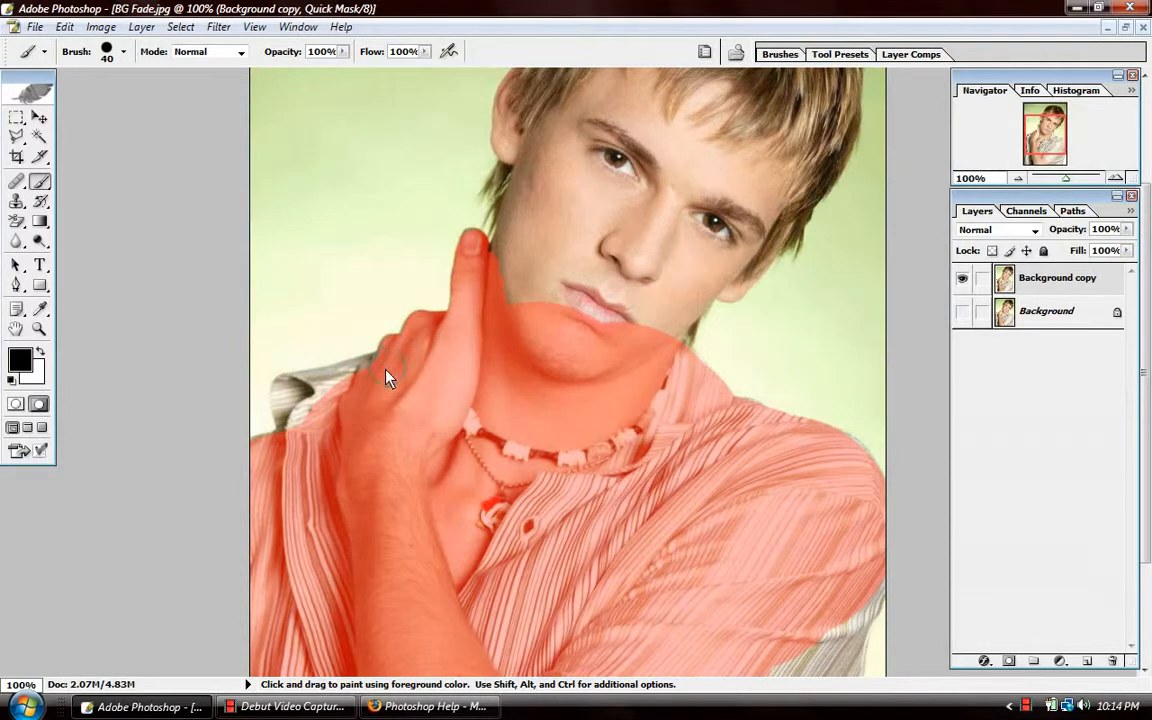
- Set the brush to 60 px and mask the shirt collar and shoulder beside the raised hand
key("bracketright")
key("bracketright")
key("bracketright")
key("bracketright")
key("bracketleft")
key("bracketleft")
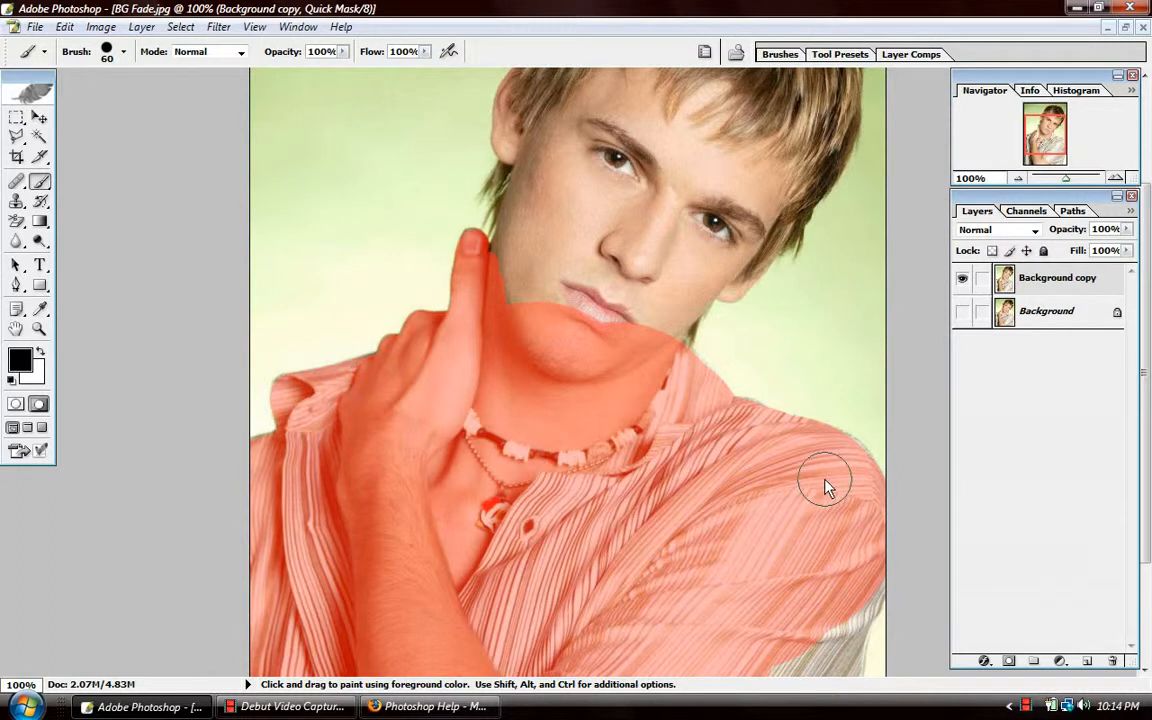
- Enlarge the brush to 150 px and mask the remaining lower edge of the shirt sleeve
key("bracketright")
key("bracketright")
key("bracketright")
key("bracketright")
key("bracketright")
key("bracketright")
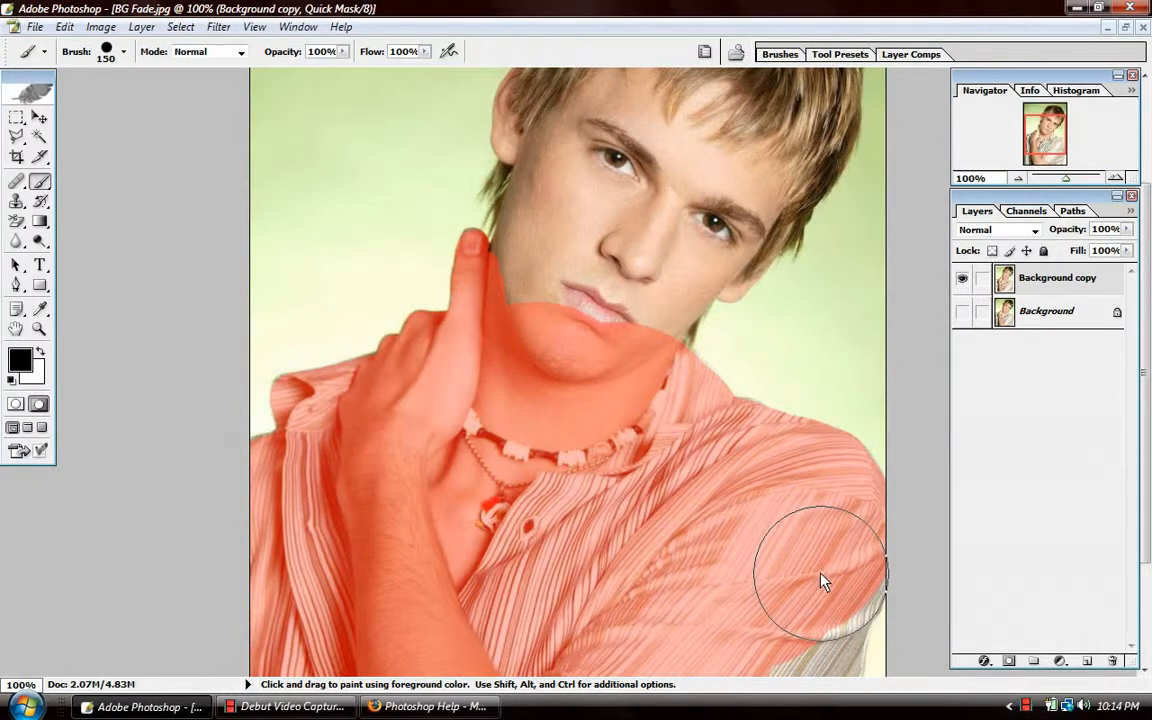
left_click_drag(818, 589, 791, 648)
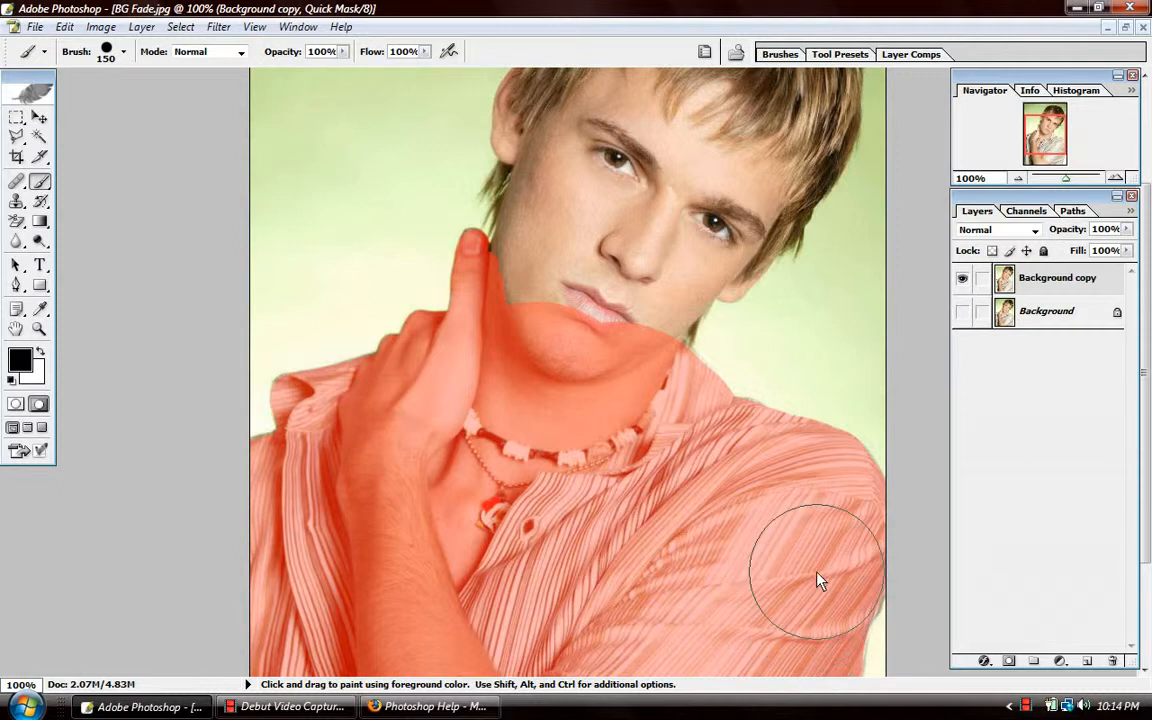
- Mask the crown of the hair with the 150 px brush, and extend it along the hairline with an 80 px brush
scroll(1148, 358, "up", 5)
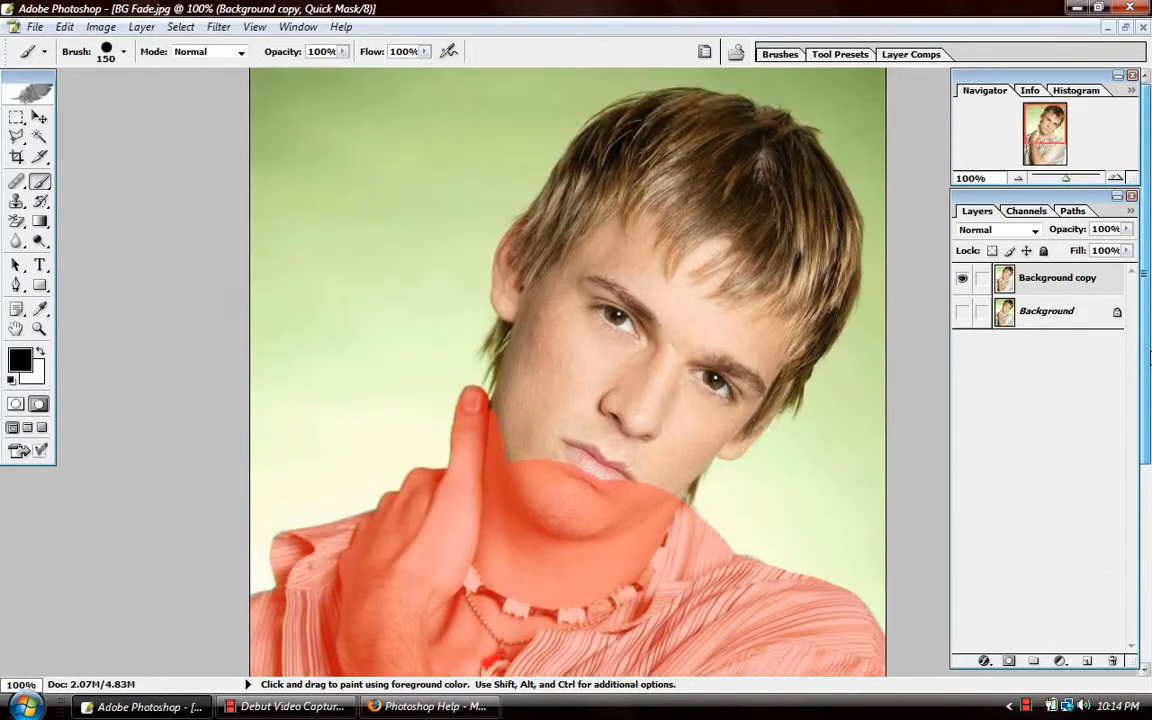
scroll(1148, 358, "down", 2)
scroll(1150, 180, "up", 2)
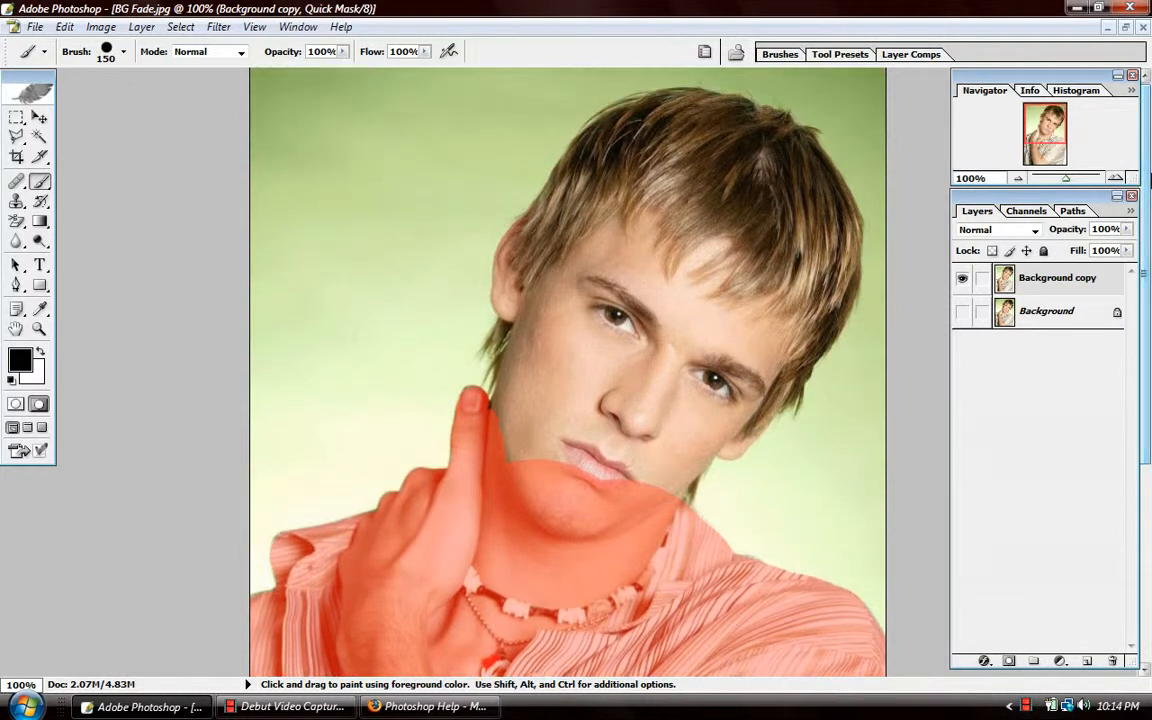
left_click_drag(685, 192, 758, 188)
key("bracketleft")
key("bracketleft")
key("bracketleft")
key("bracketleft")
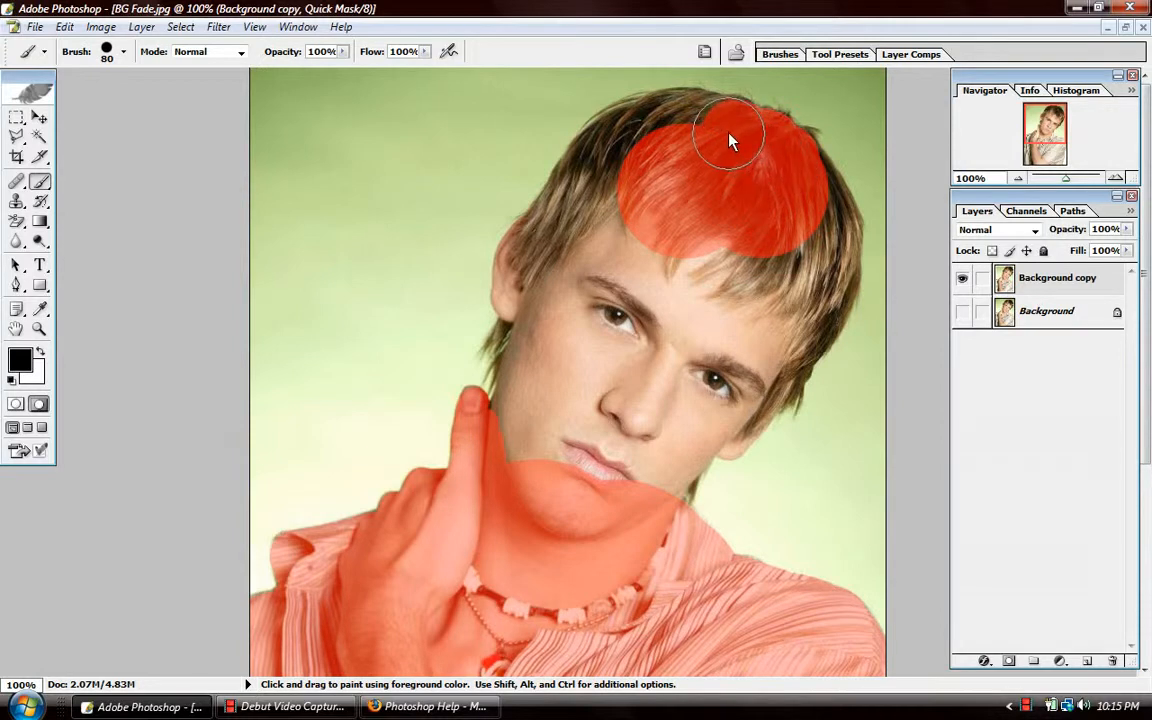
mouse_move(731, 140)
left_mouse_down()
mouse_move(665, 130)
mouse_move(654, 143)
mouse_move(641, 130)
mouse_move(605, 160)
mouse_move(571, 213)
mouse_move(614, 237)
left_mouse_up()
- Enlarge the brush to 300 px and mask the forehead, eyes and nose
key("bracketright")
key("bracketright")
key("bracketright")
key("bracketright")
key("bracketright")
key("bracketright")
key("bracketright")
key("bracketright")
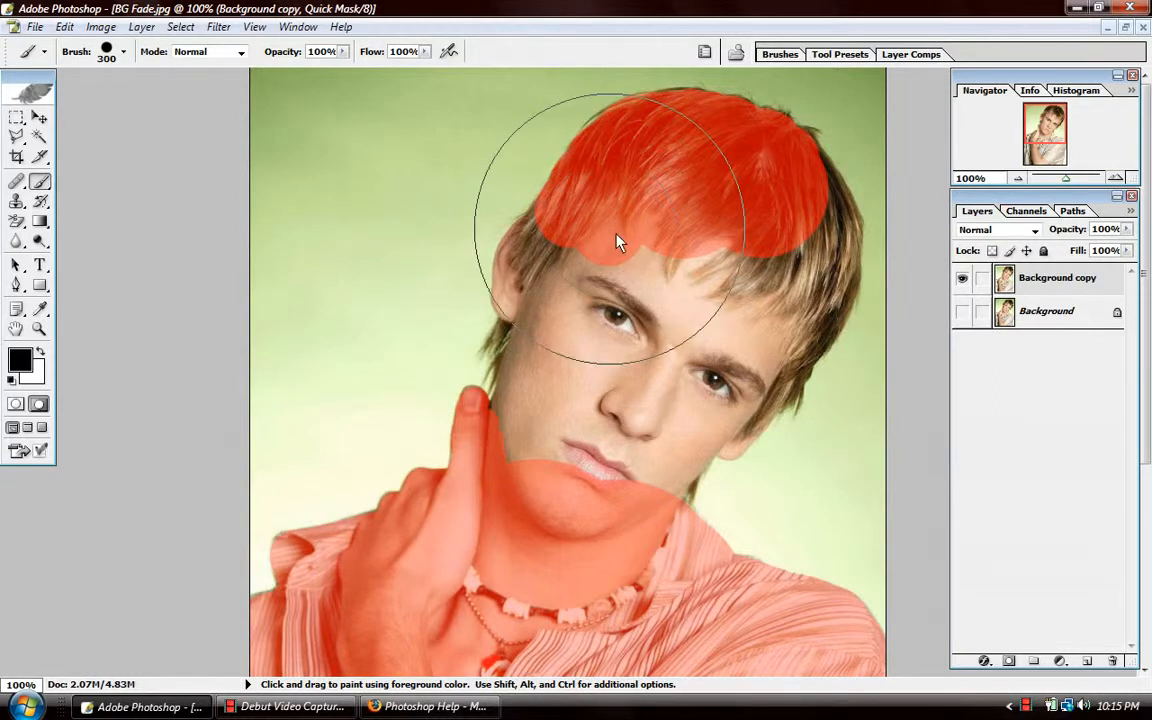
left_click(670, 286)
left_click(648, 338)
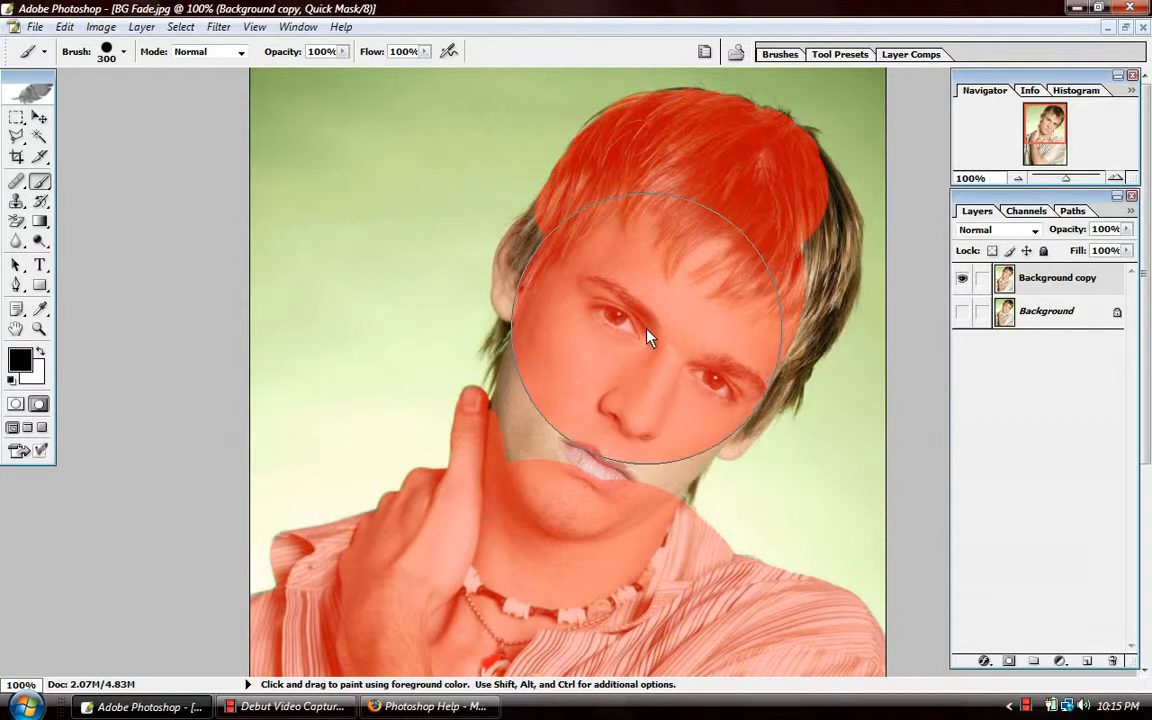
- Reduce the brush to 175 px and mask the cheeks, mouth, jaw and upper neck
key("bracketleft")
key("bracketleft")
key("bracketleft")
mouse_move(648, 338)
left_mouse_down()
mouse_move(619, 416)
mouse_move(591, 452)
mouse_move(578, 416)
left_mouse_up()
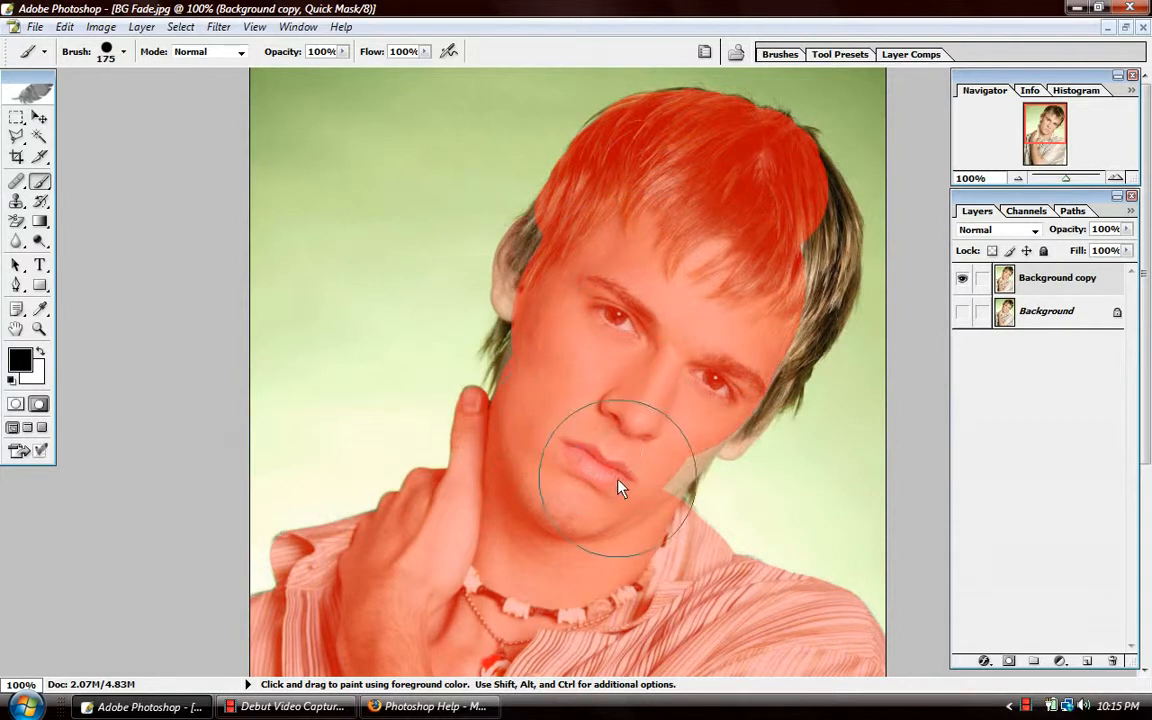
left_click_drag(618, 487, 617, 476)
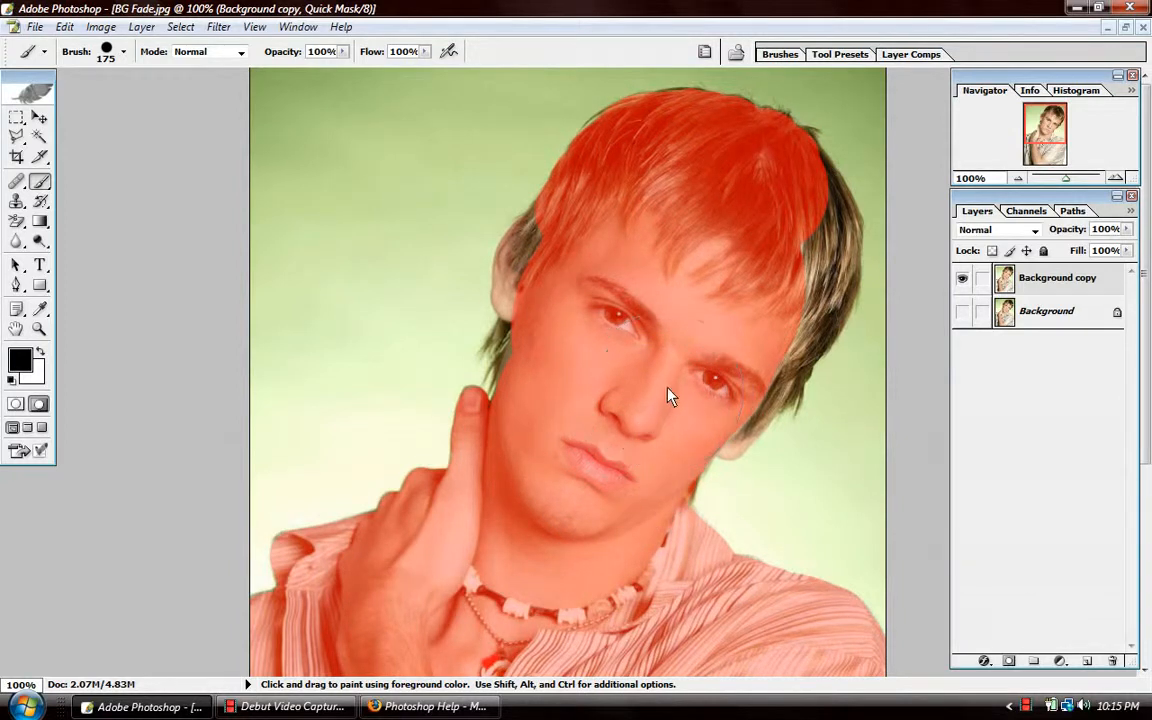
- Shrink the brush in stages to 30 px and mask the earlobe and hair edge beside the lowered side of the face
key("bracketleft")
key("bracketleft")
key("bracketleft")
key("bracketleft")
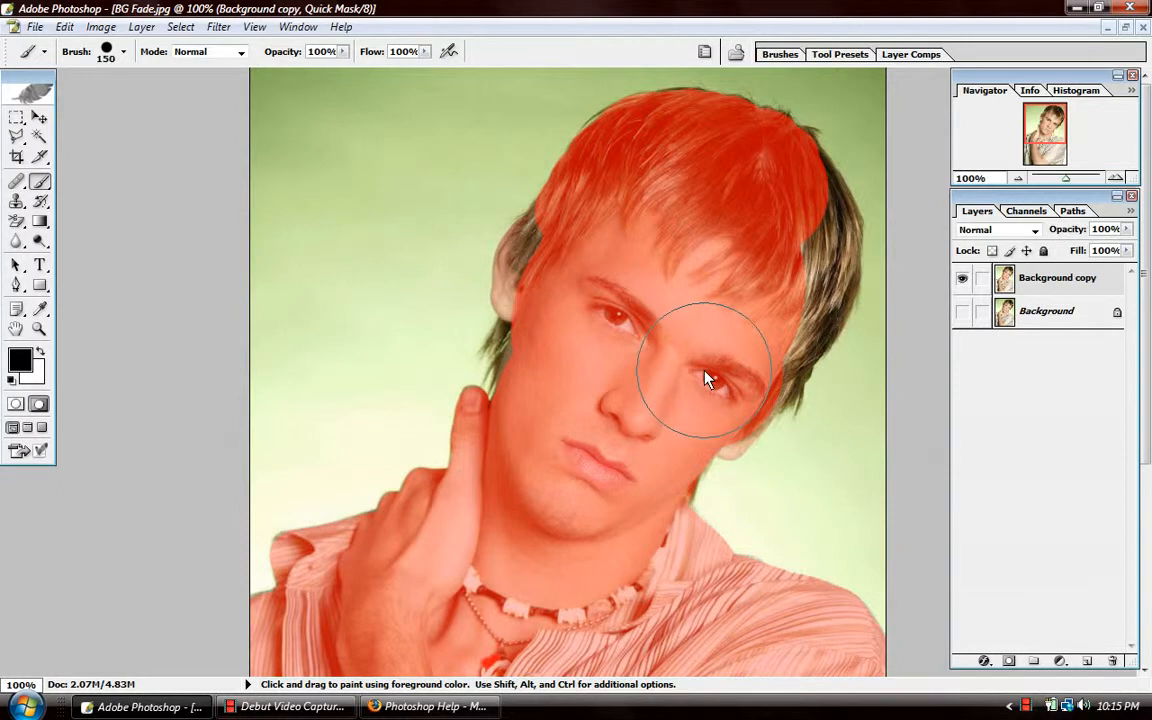
key("bracketleft")
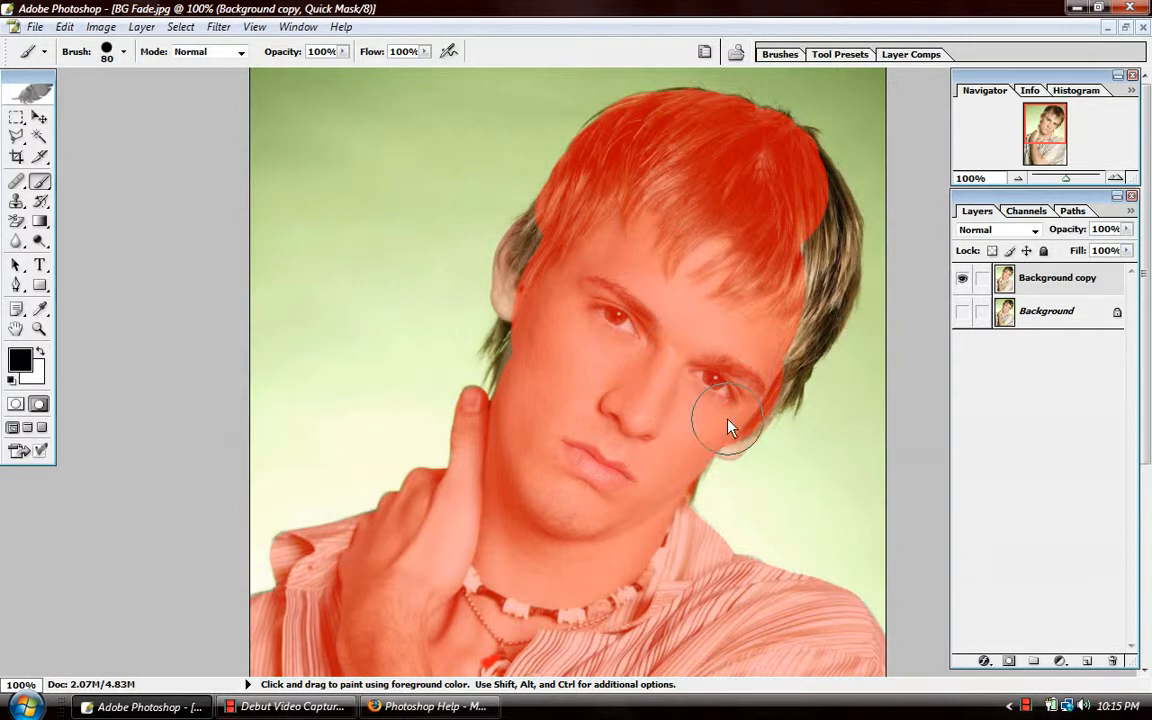
key("bracketleft")
key("bracketleft")
key("bracketleft")
key("bracketleft")
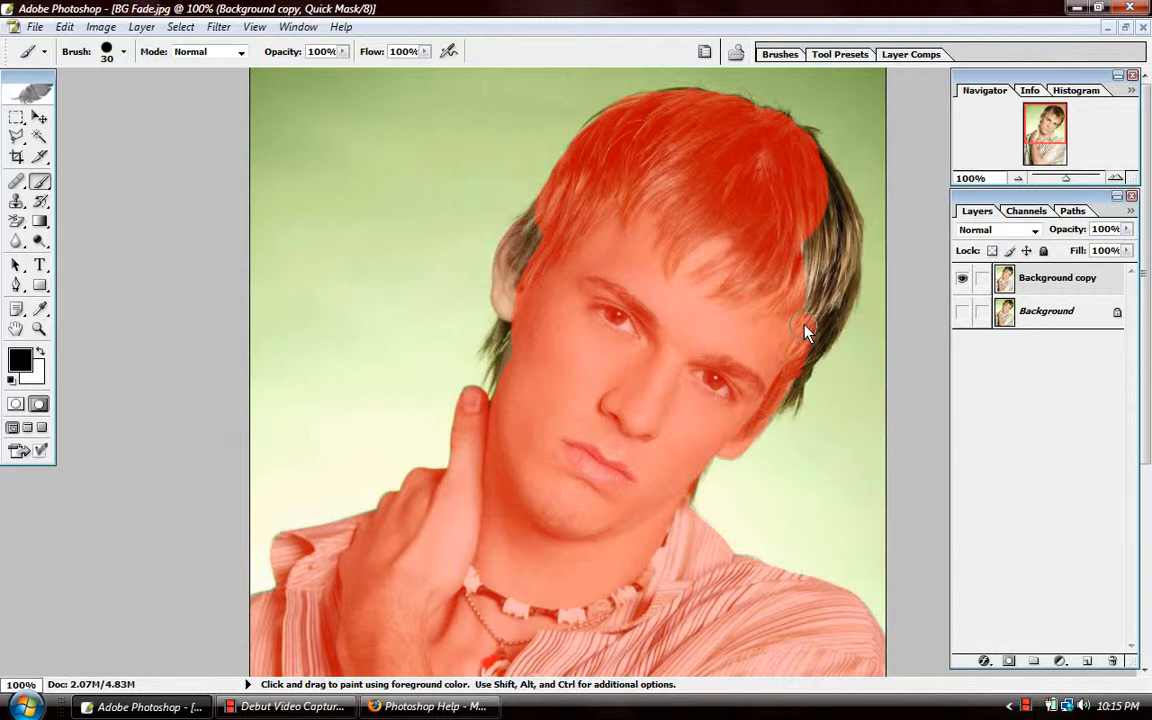
- Enlarge the brush to 70 px and mask the remaining side hair, the other ear and the skin below it
key("bracketright")
key("bracketright")
key("bracketright")
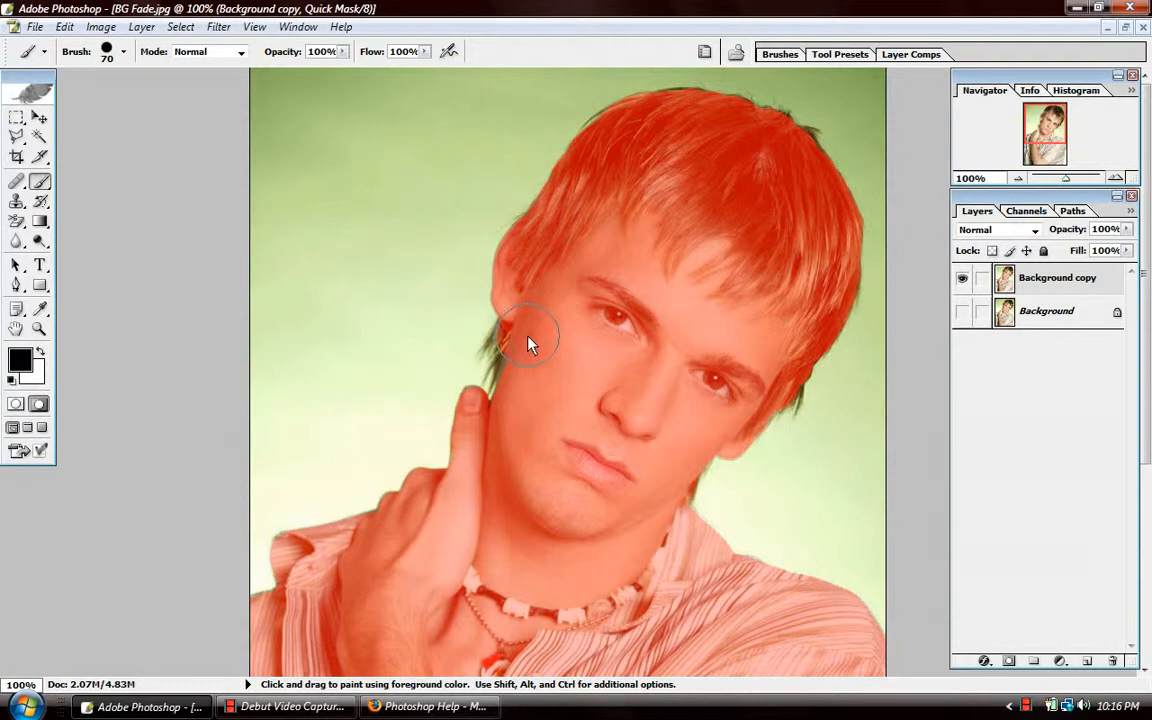
left_click_drag(532, 380, 530, 364)
- Convert the painted quick mask into a selection of the background
left_click(15, 404)
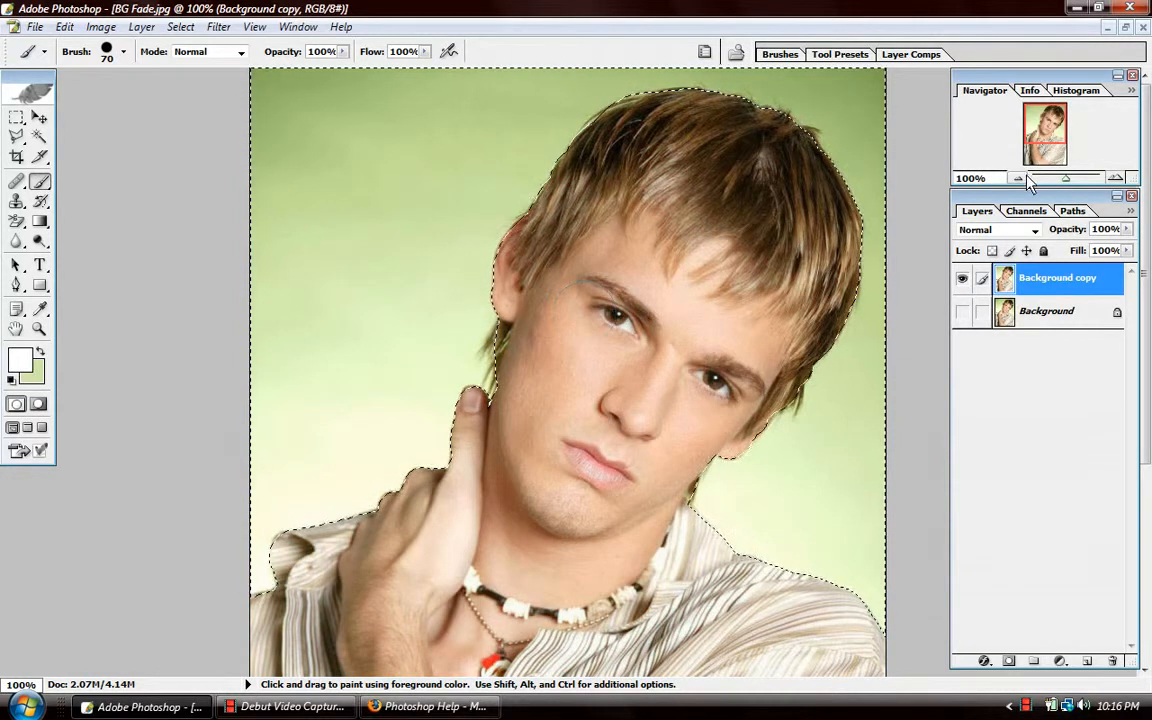
key("ctrl+minus")
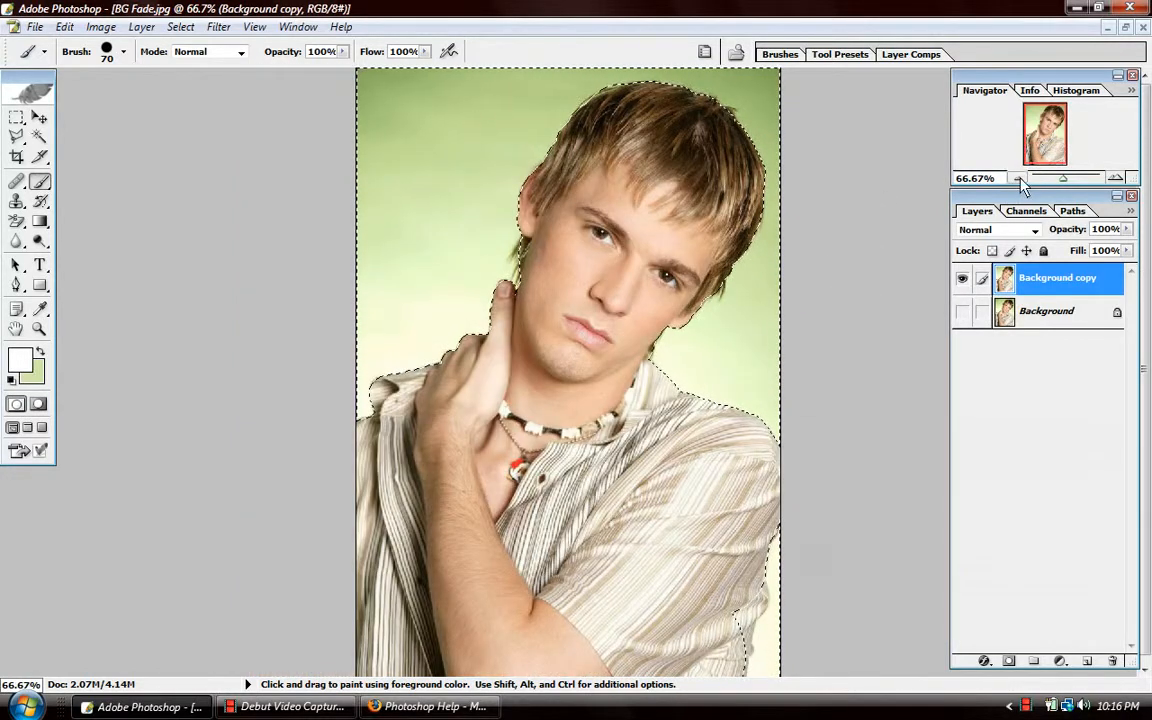
key("ctrl+minus")
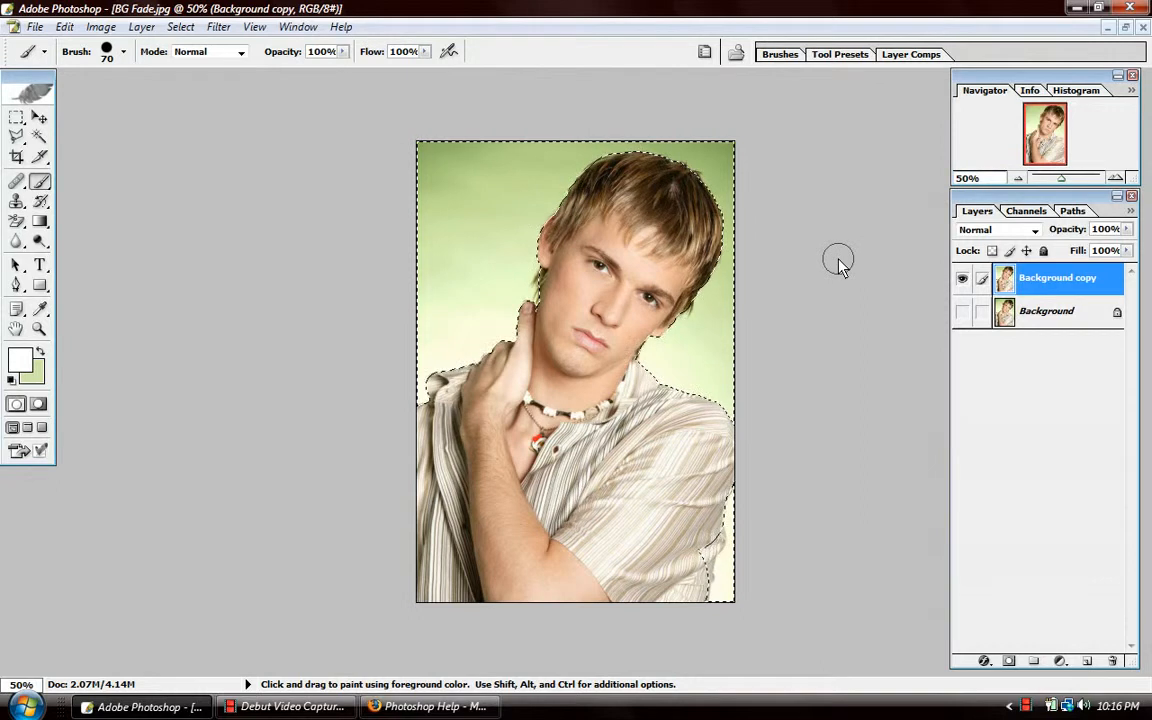
- Re-enter Quick Mask mode, touch up the lower sleeve edge with a 20 px brush, and convert the mask back into a selection
key("d")
key("q")
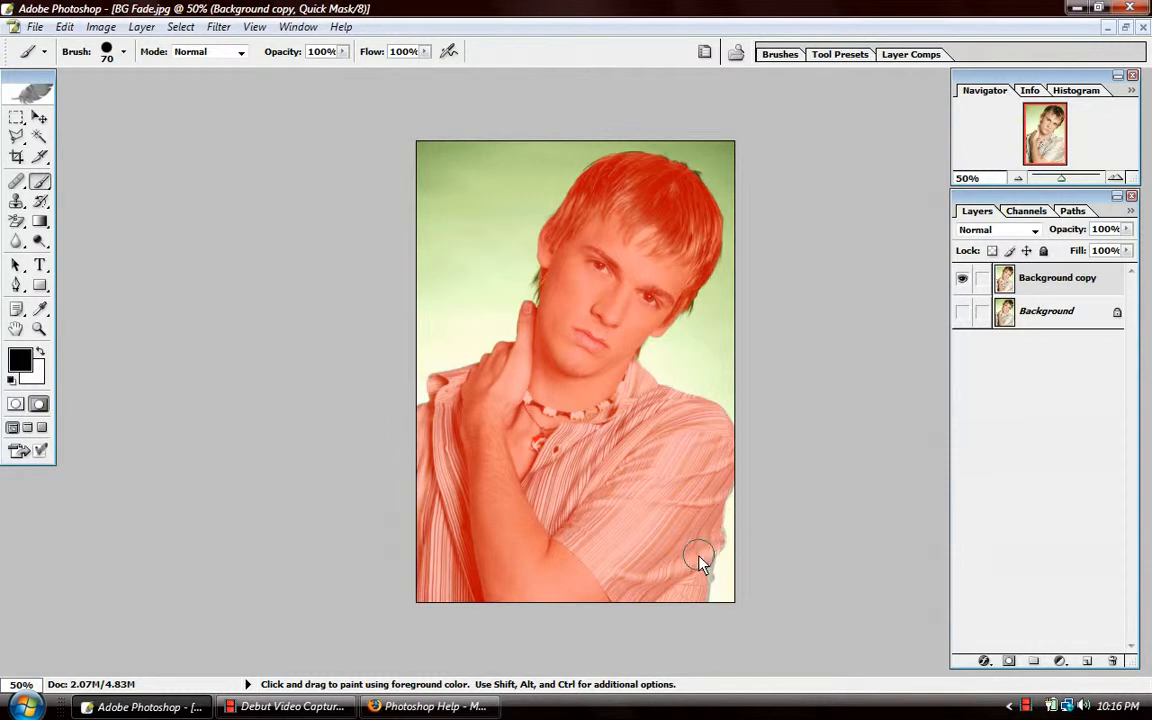
key("bracketleft")
key("bracketleft")
key("bracketleft")
key("bracketleft")
key("bracketleft")
left_click(16, 404)
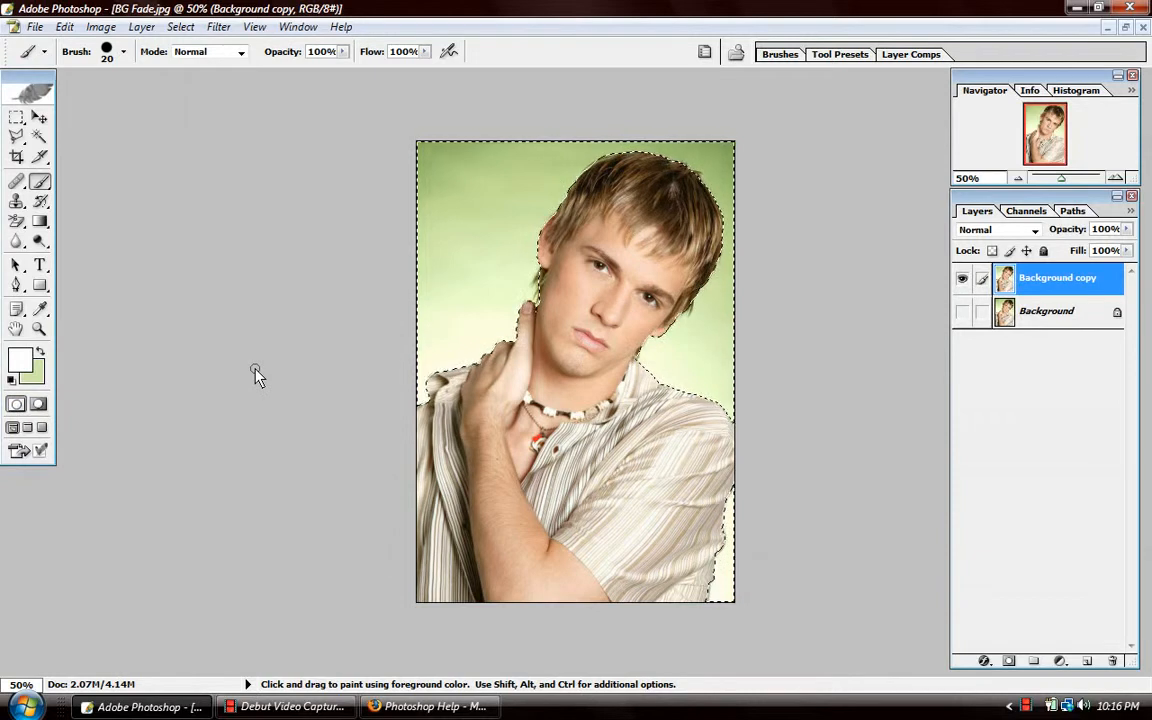
- Try deleting the selected green background, and undo the deletion
key("Delete")
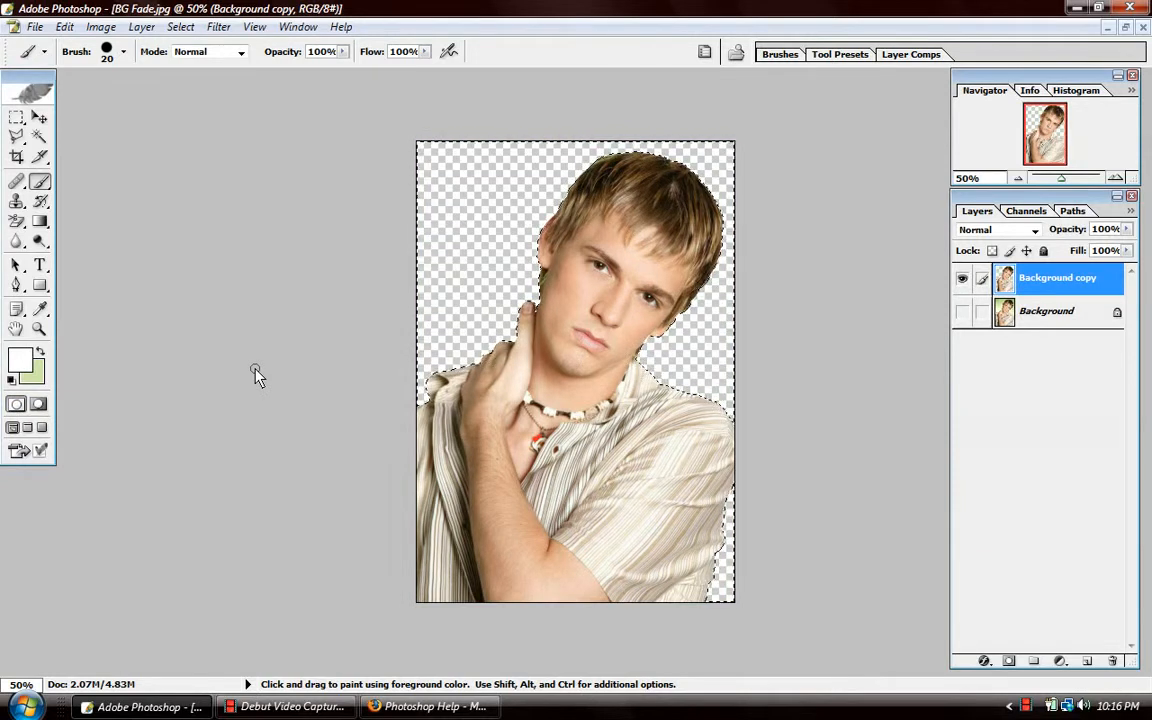
key("ctrl+z")
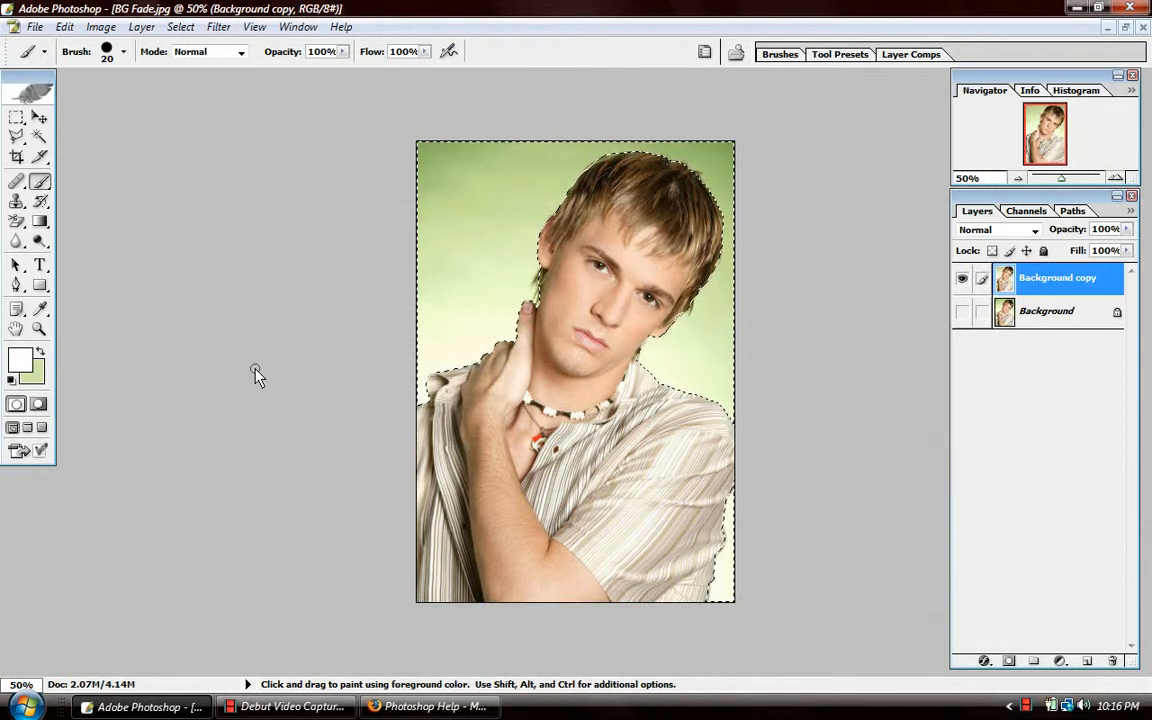
- With the Polygonal Lasso set to subtract from the selection, exclude the loose hair strands beneath the ear near the fingertip
left_click(15, 136)
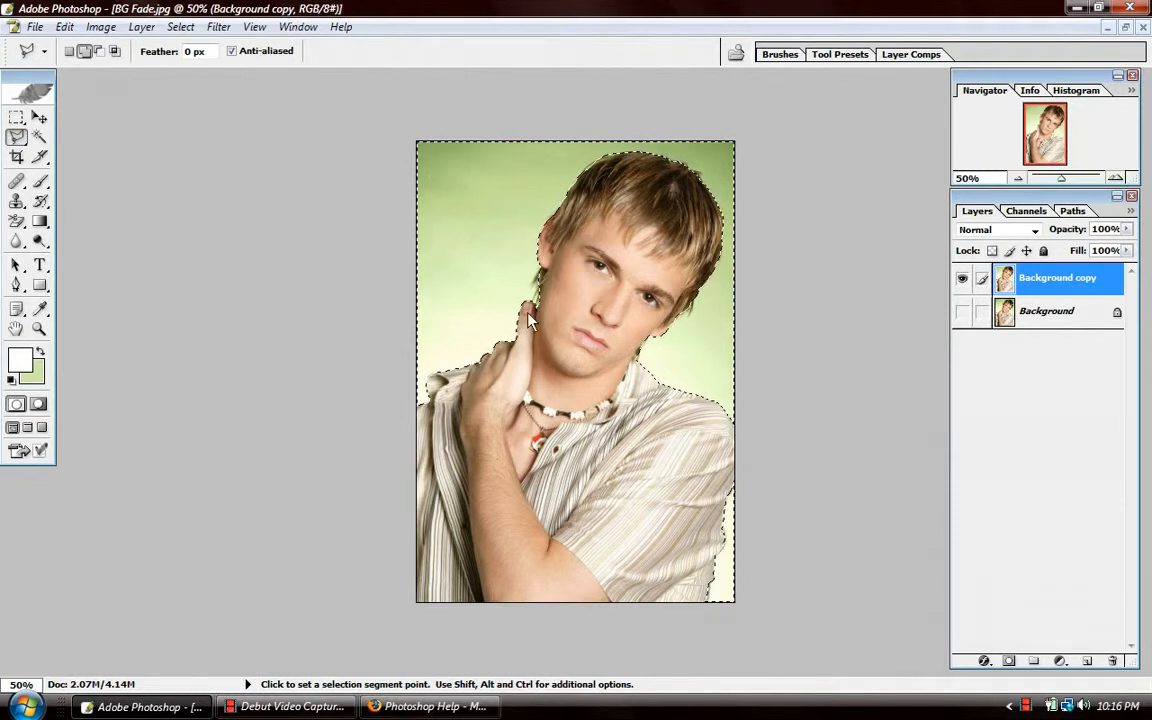
left_click(84, 51)
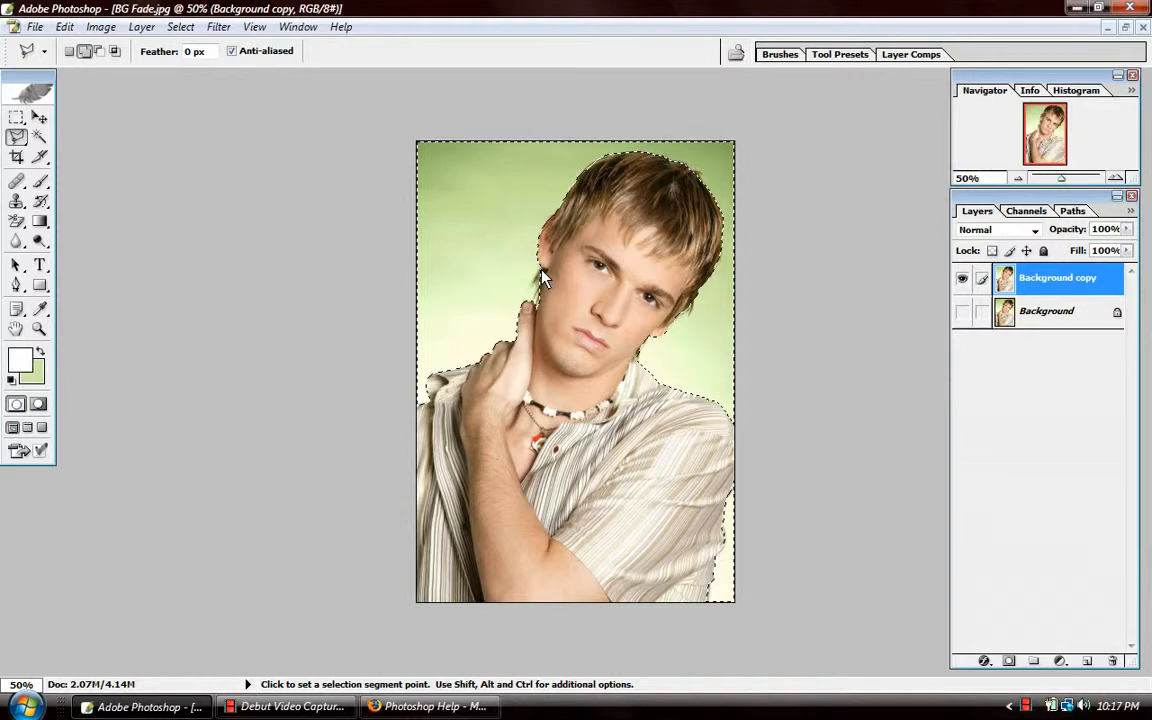
left_click(99, 51)
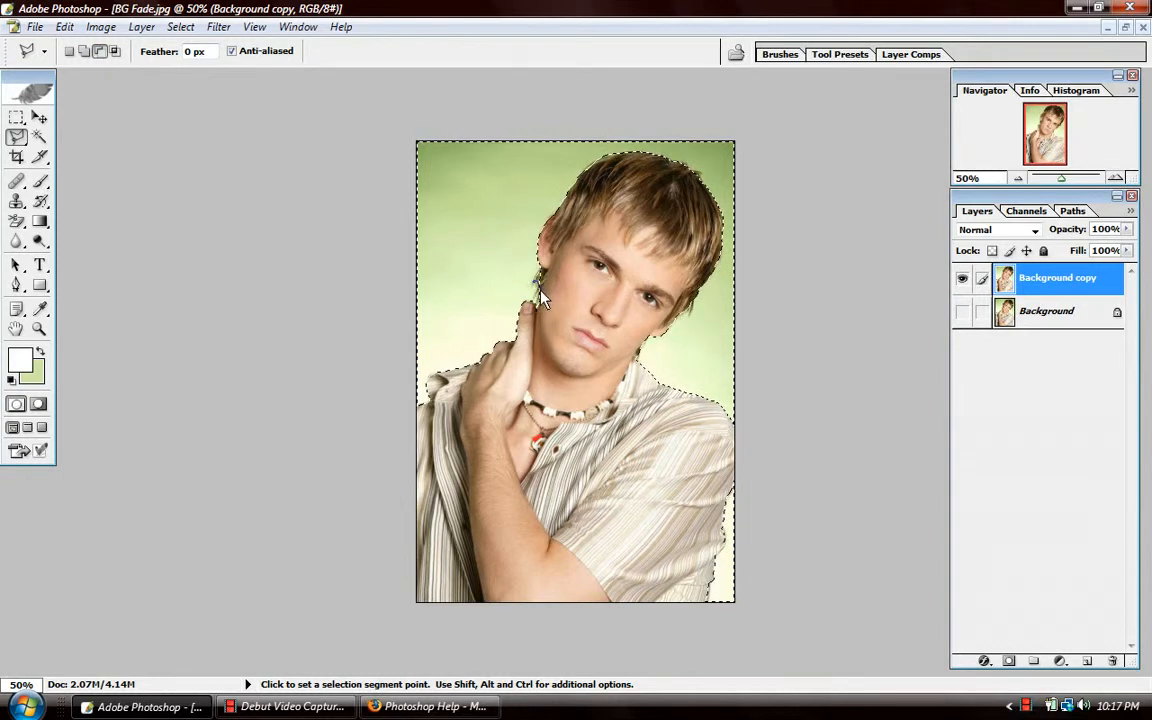
left_click(1116, 178)
left_click(1116, 178)
left_click(1116, 178)
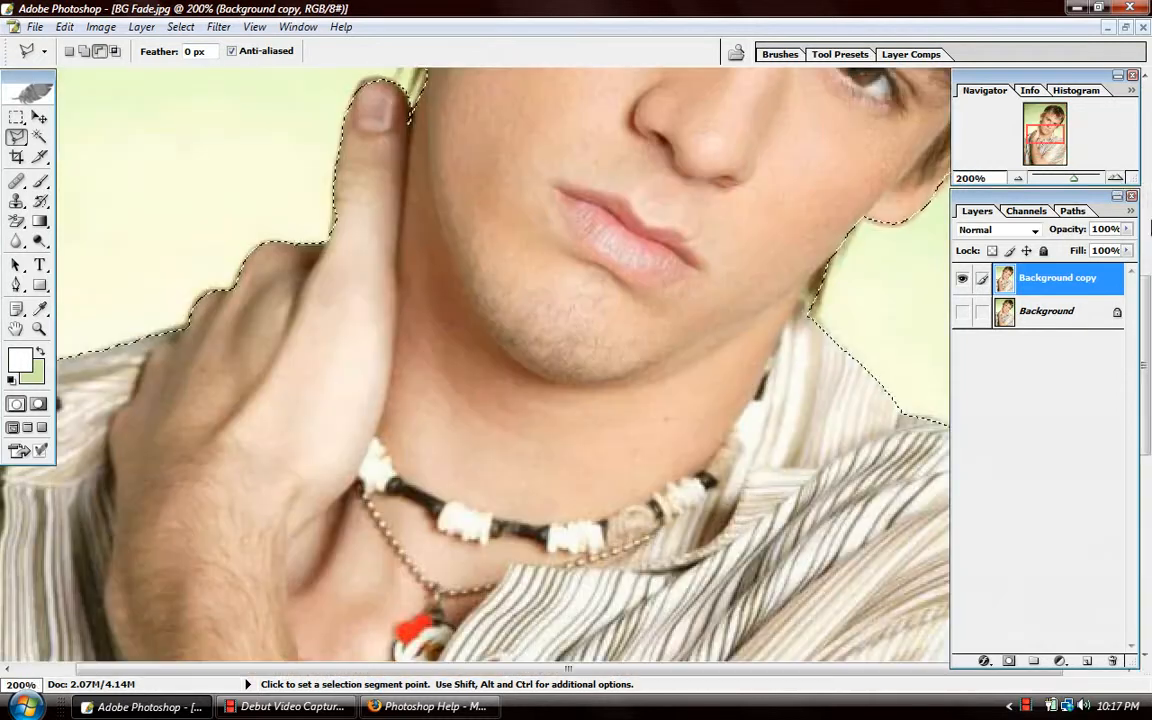
left_click_drag(1146, 305, 1146, 258)
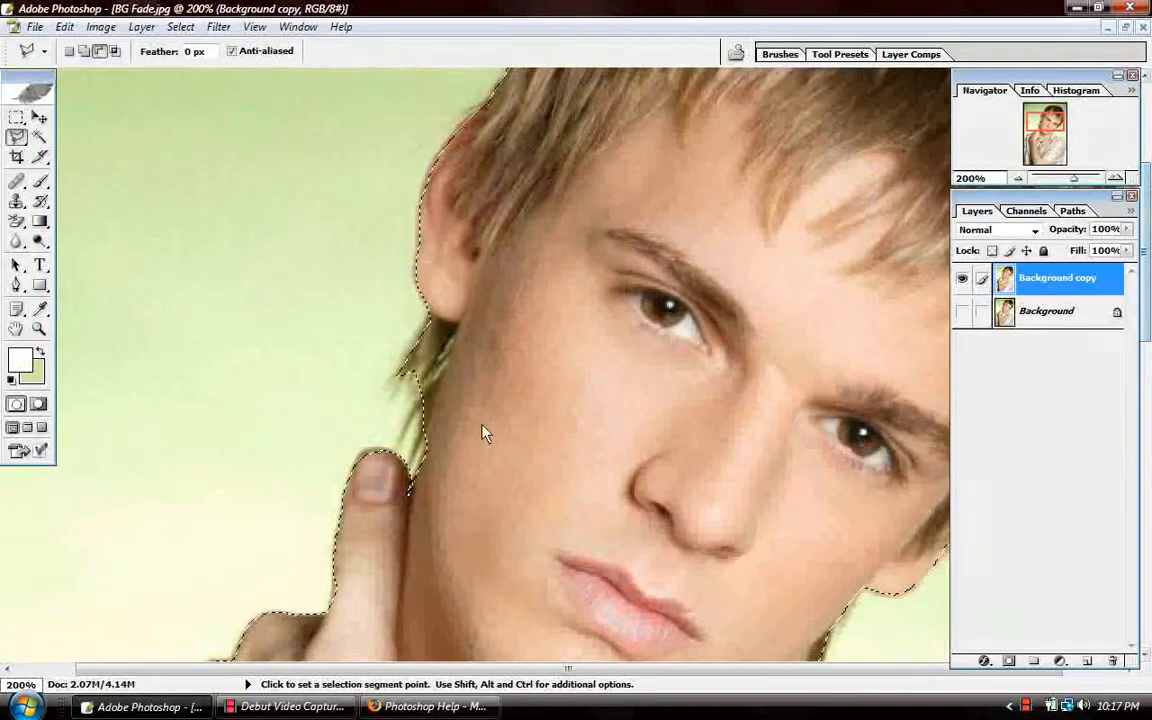
left_click(408, 420)
left_click(409, 421)
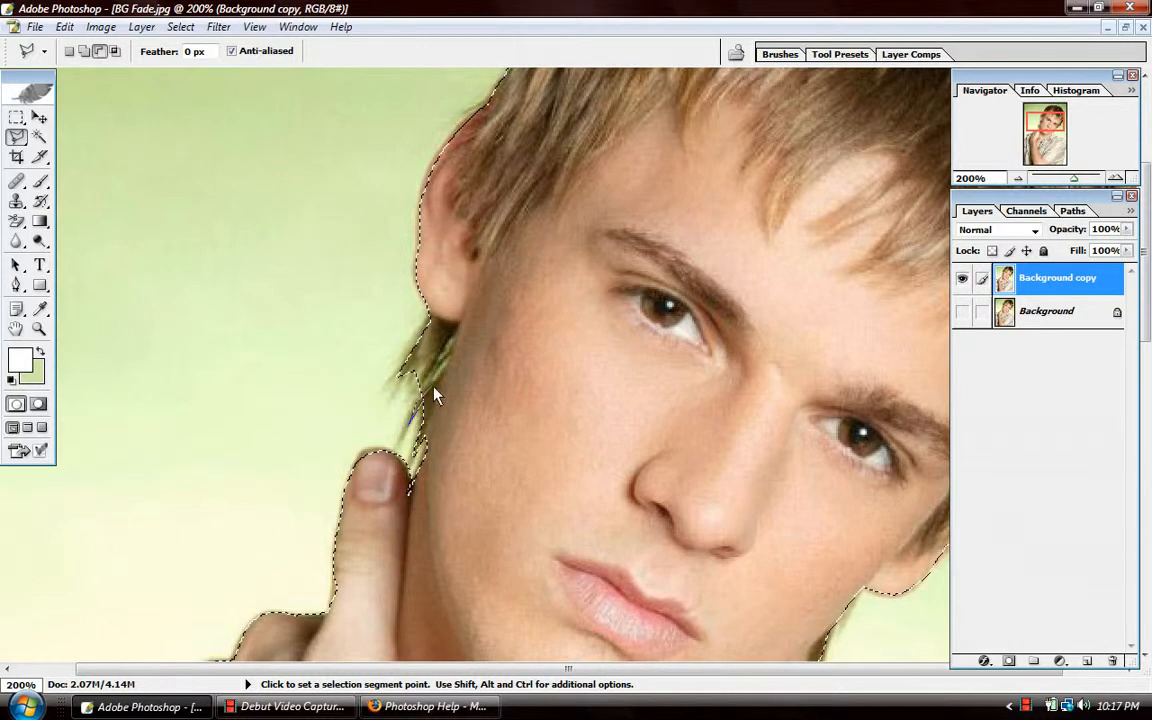
double_click(411, 380)
- Move the Navigator and Layers palettes off the hair edge and trim the selection around the stray tufts at the crown
left_click_drag(1147, 282, 1147, 207)
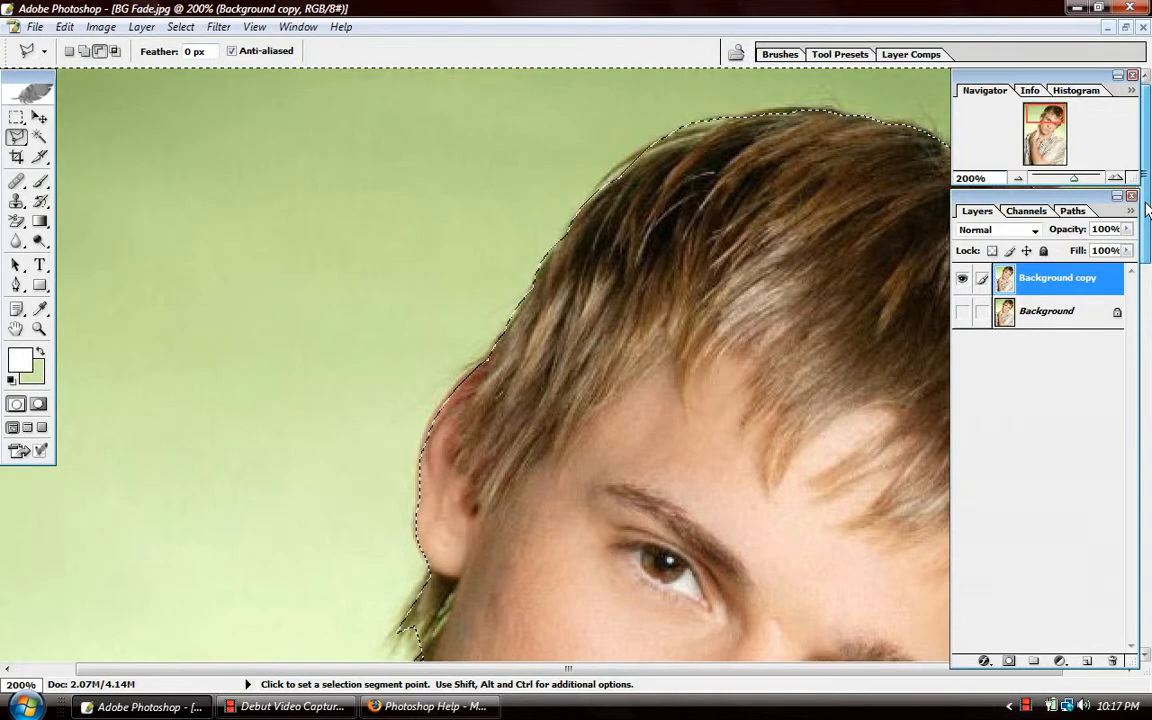
left_click_drag(524, 671, 582, 672)
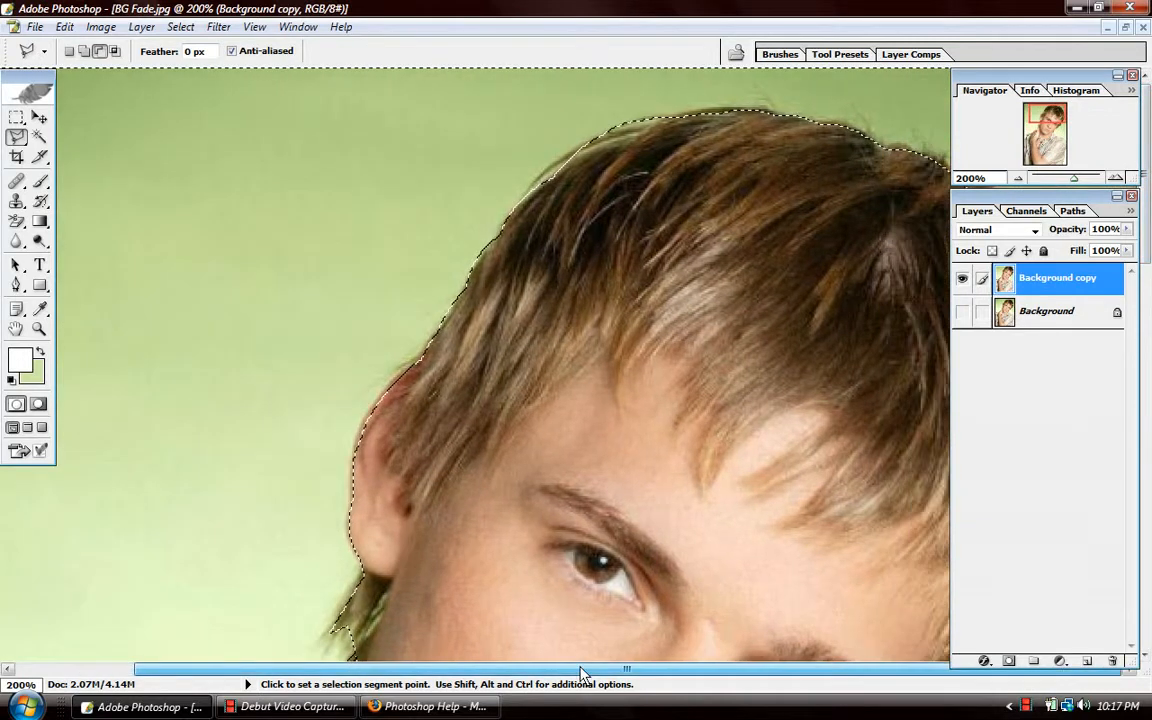
left_click_drag(1097, 80, 571, 185)
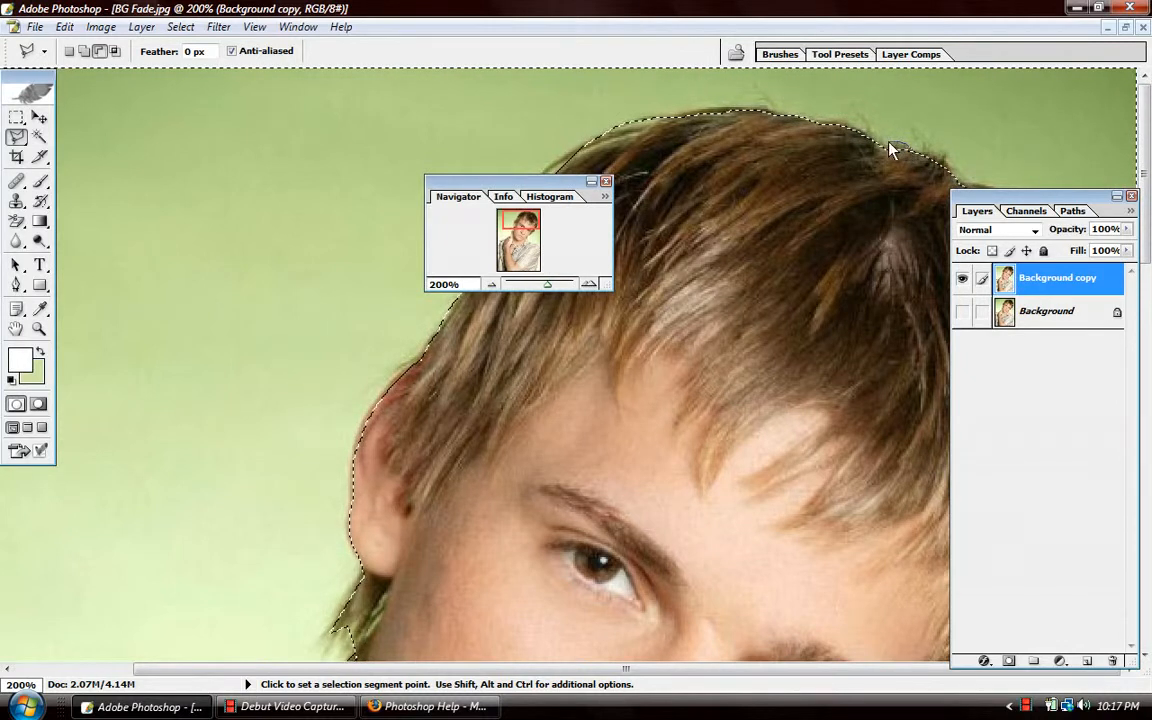
left_click(911, 158)
left_click_drag(1063, 205, 564, 321)
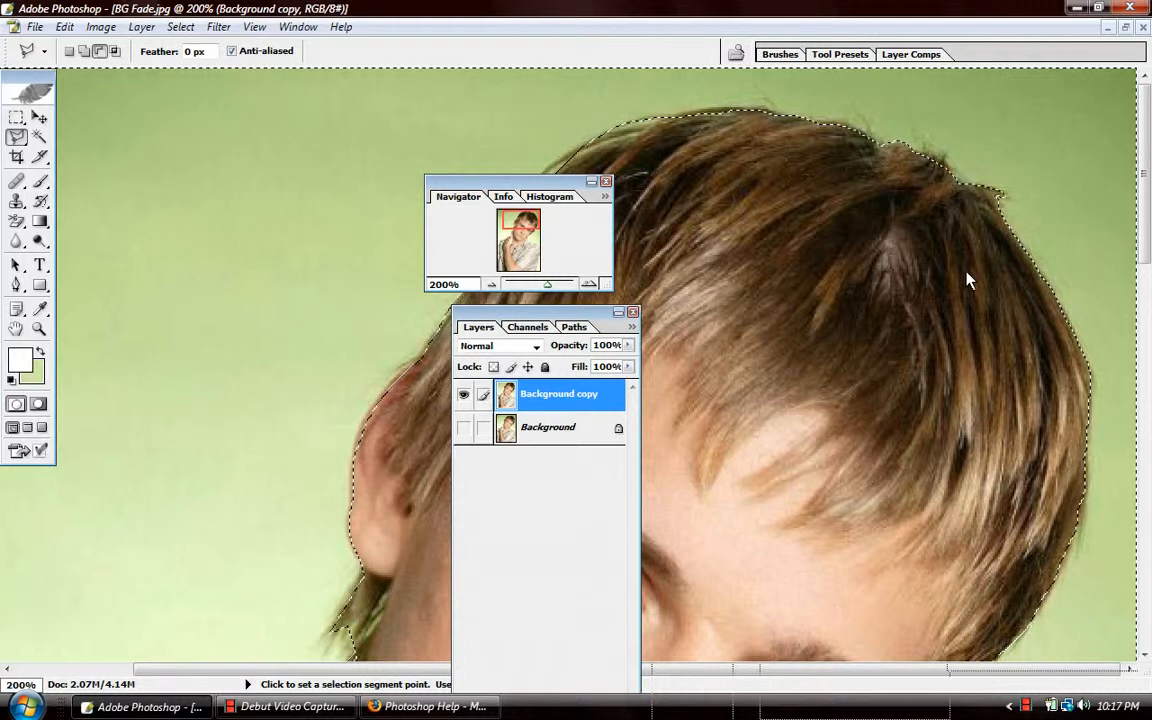
left_click(931, 178)
key("Escape")
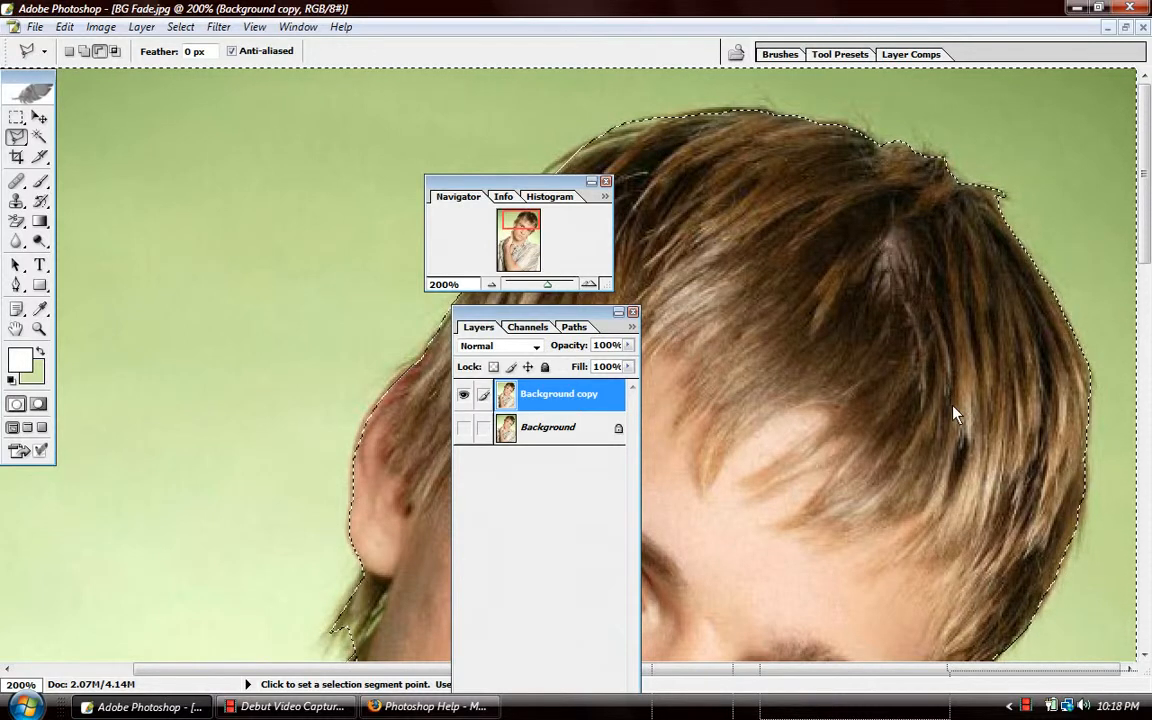
- Dock the Navigator and Layers palettes beside the photo, clear of the portrait, with the whole subject's head and shoulders in view
left_click_drag(566, 187, 1072, 75)
left_click(1000, 181)
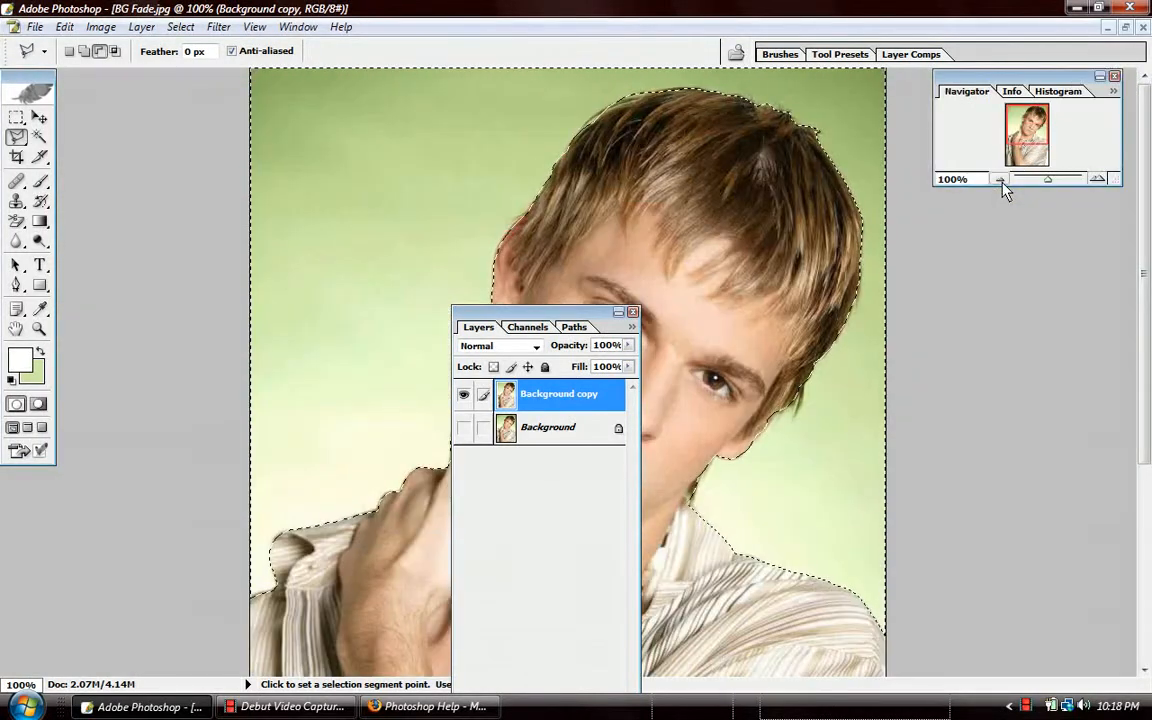
left_click(1000, 181)
left_click_drag(578, 337, 958, 190)
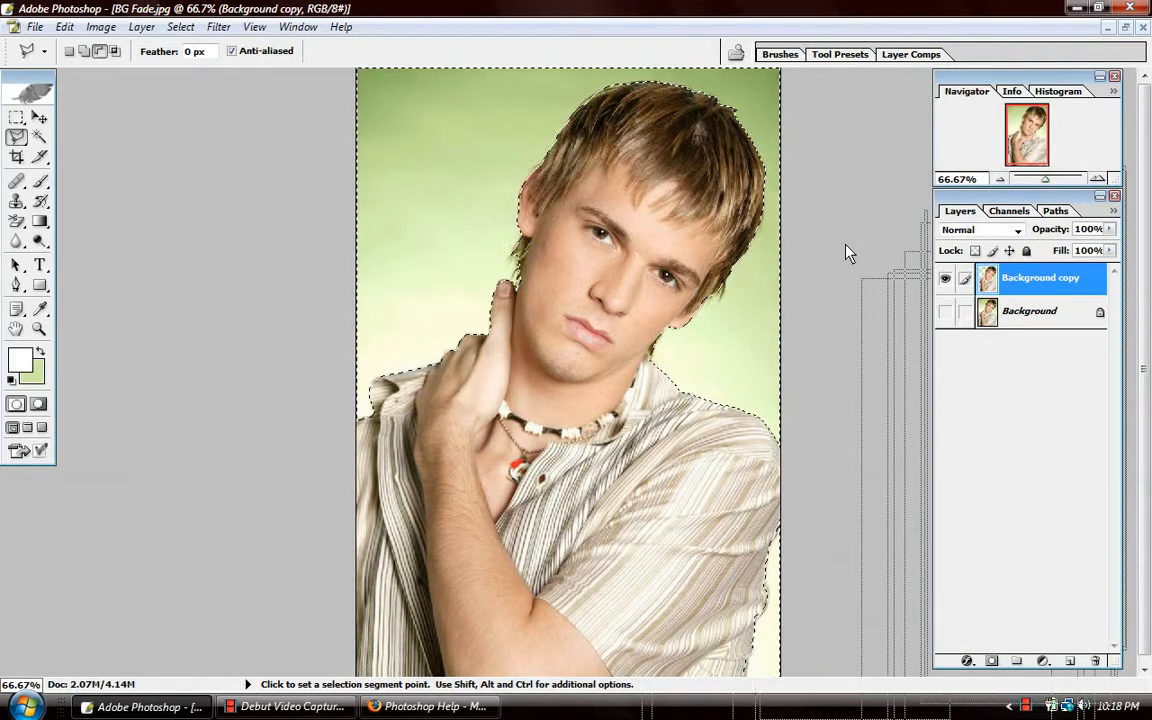
- Try deleting the selected green background from the Background copy layer, and undo the deletion
key("Delete")
key("ctrl+z")
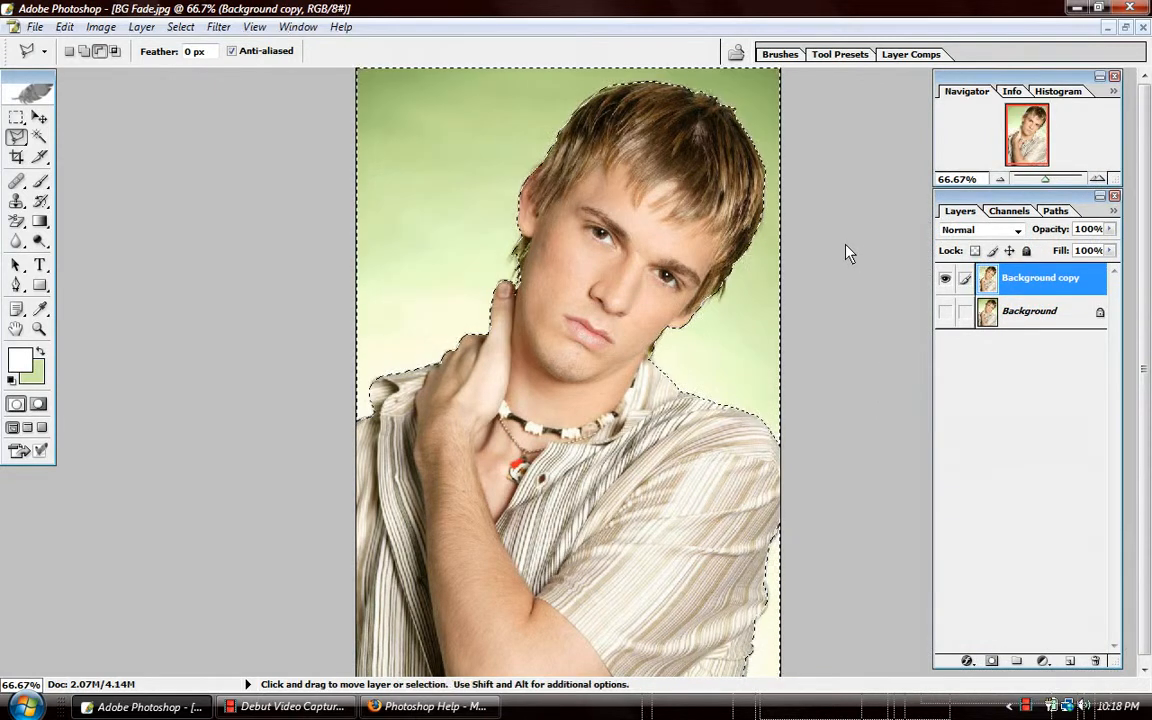
- Invert the selection so it covers the man, try deleting him from the layer, and undo that deletion
left_click(181, 27)
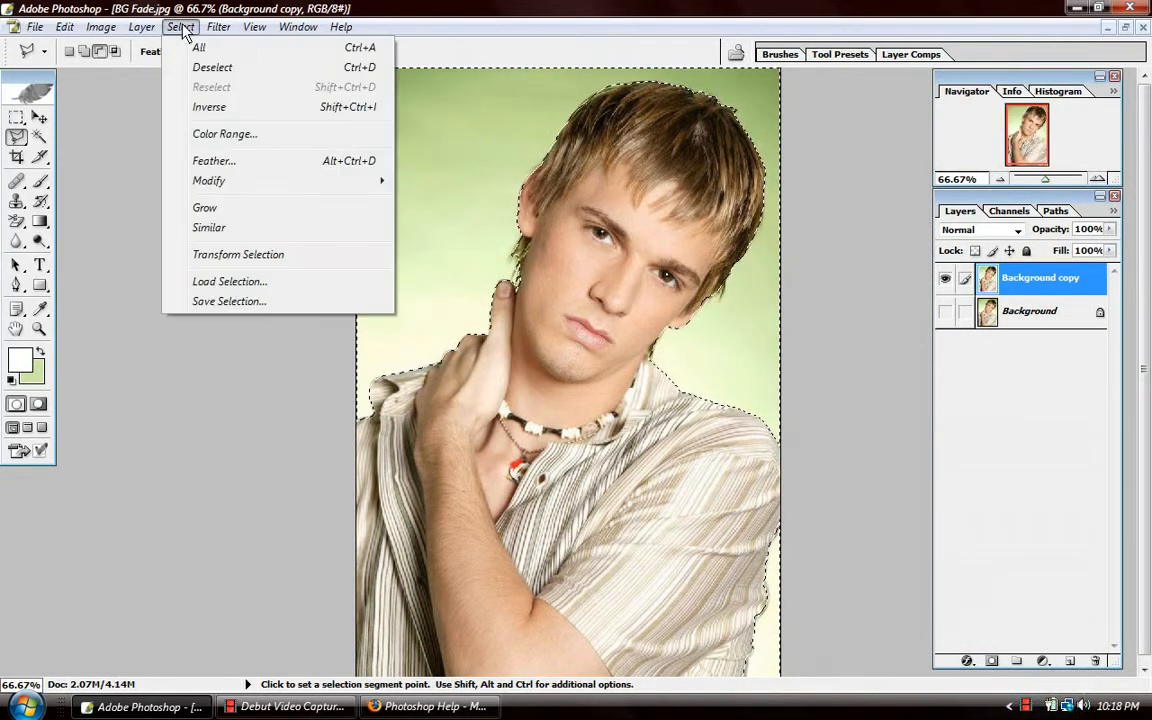
left_click(211, 105)
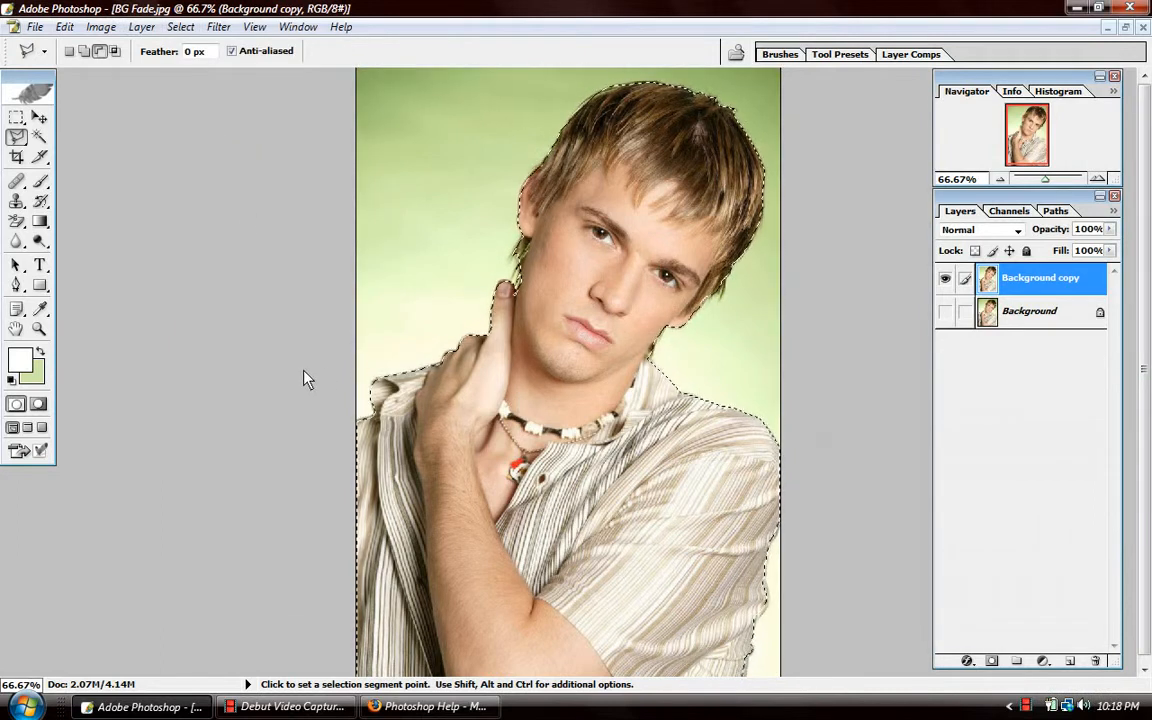
key("Delete")
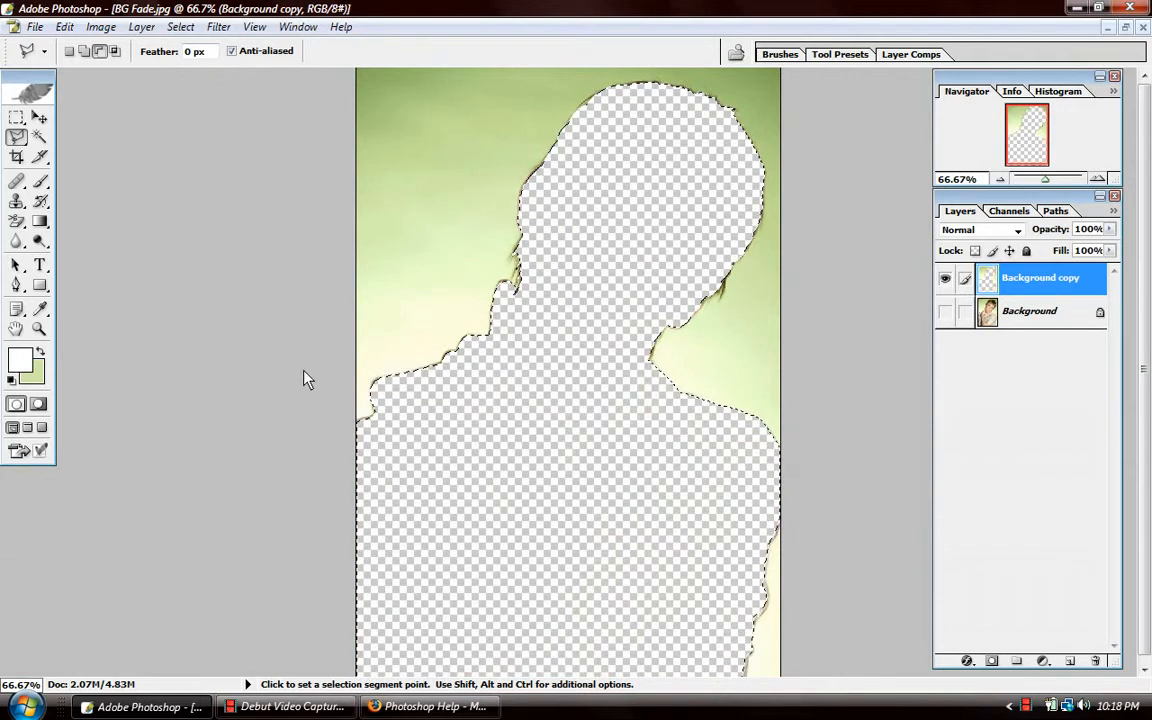
key("ctrl+z")
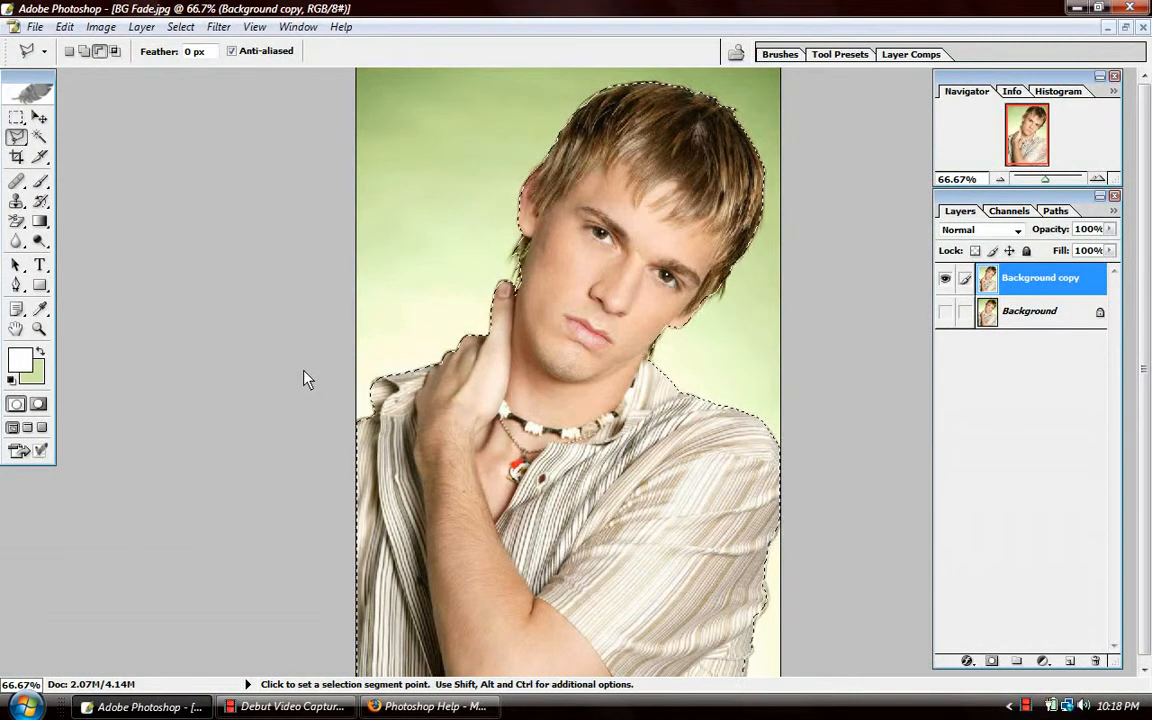
- Copy the selected man to a new layer and hide the Background copy layer
key("ctrl+j")
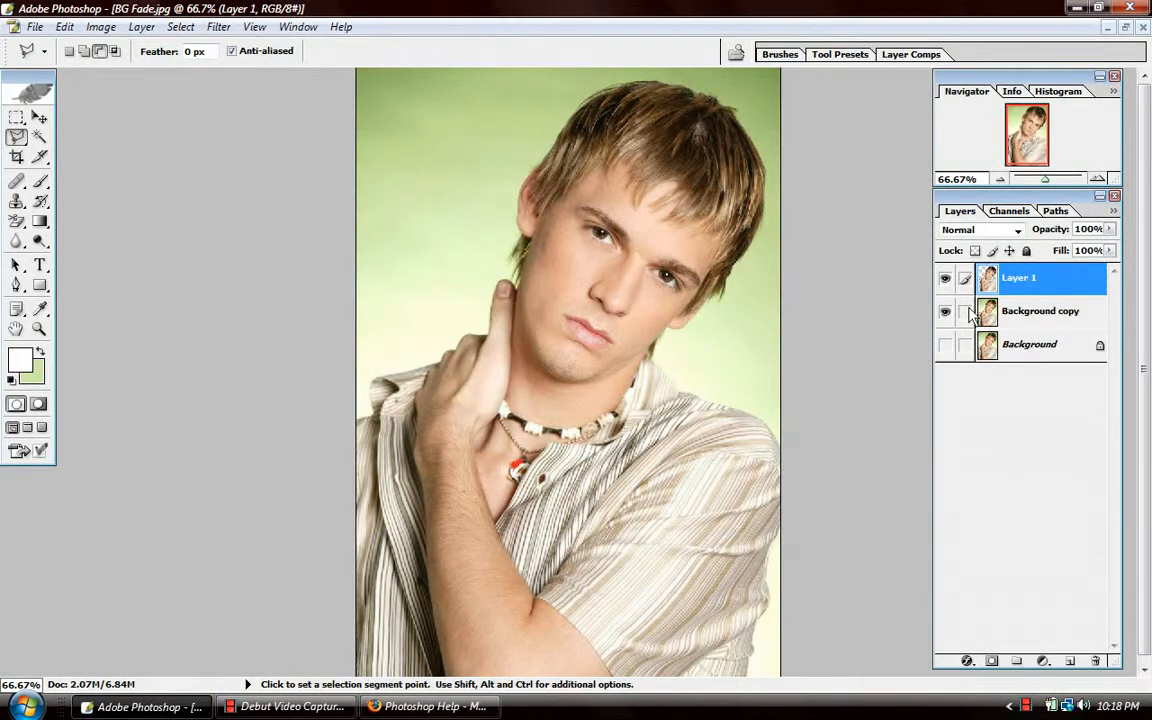
left_click(945, 311)
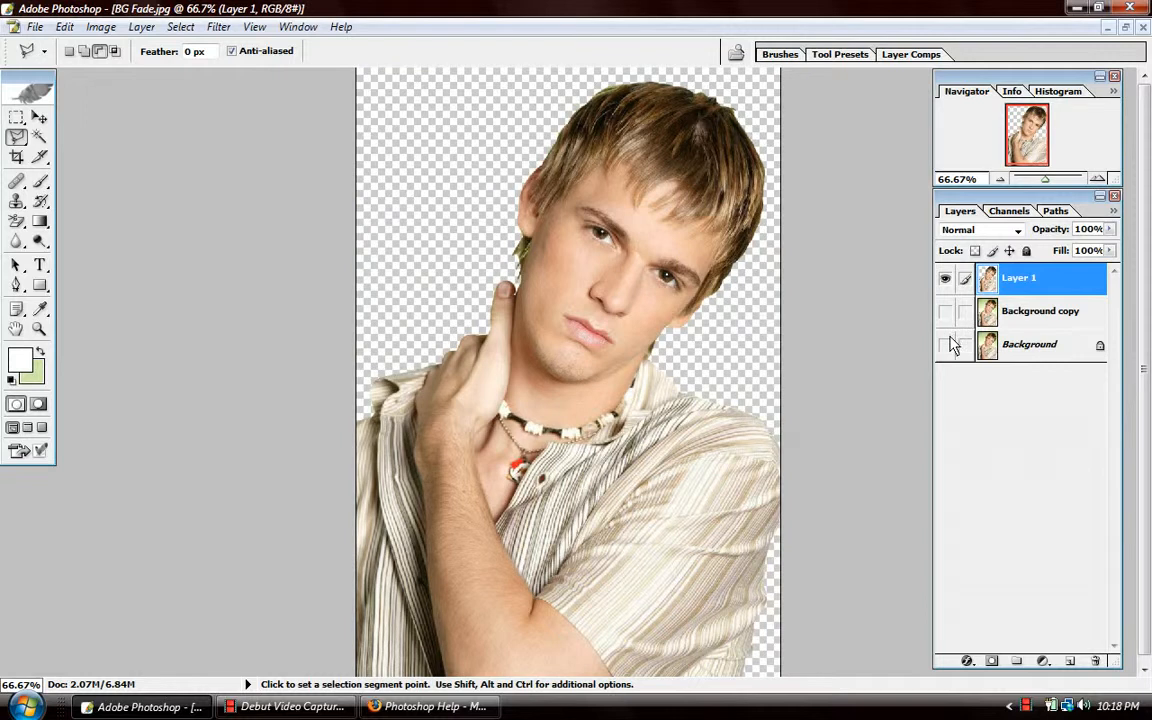
- Open the minimized lobby.psd document and paste the cut-out man into it as a new layer
left_click(39, 118)
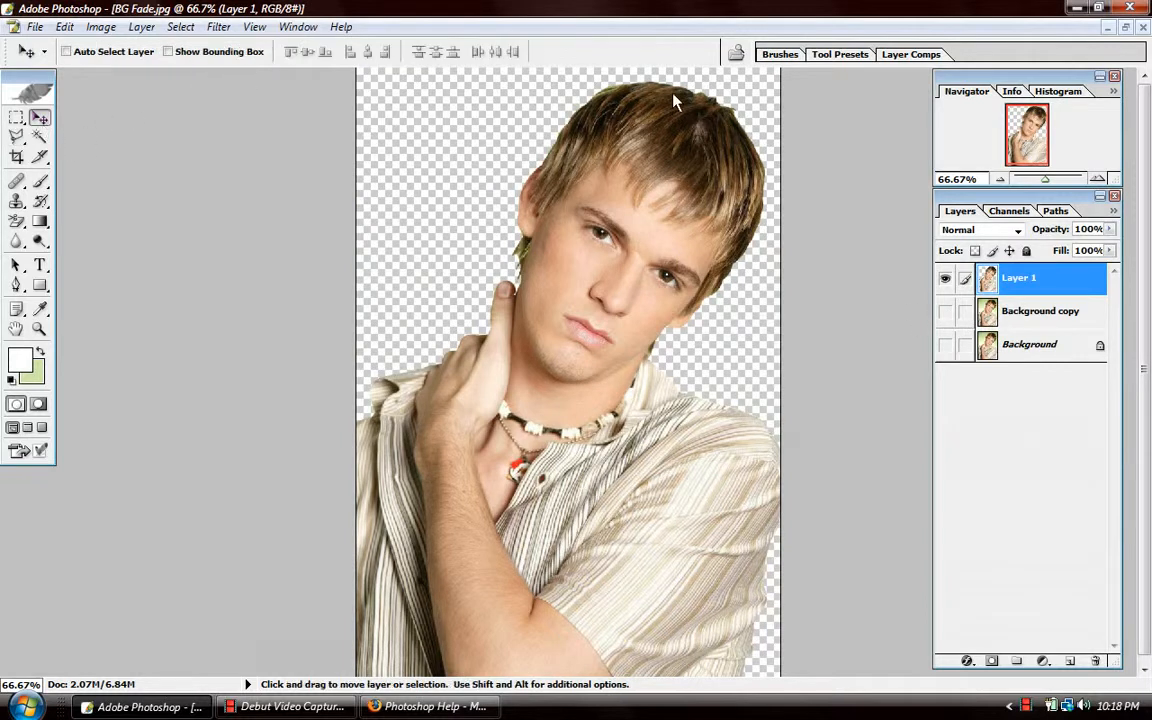
left_click(1126, 27)
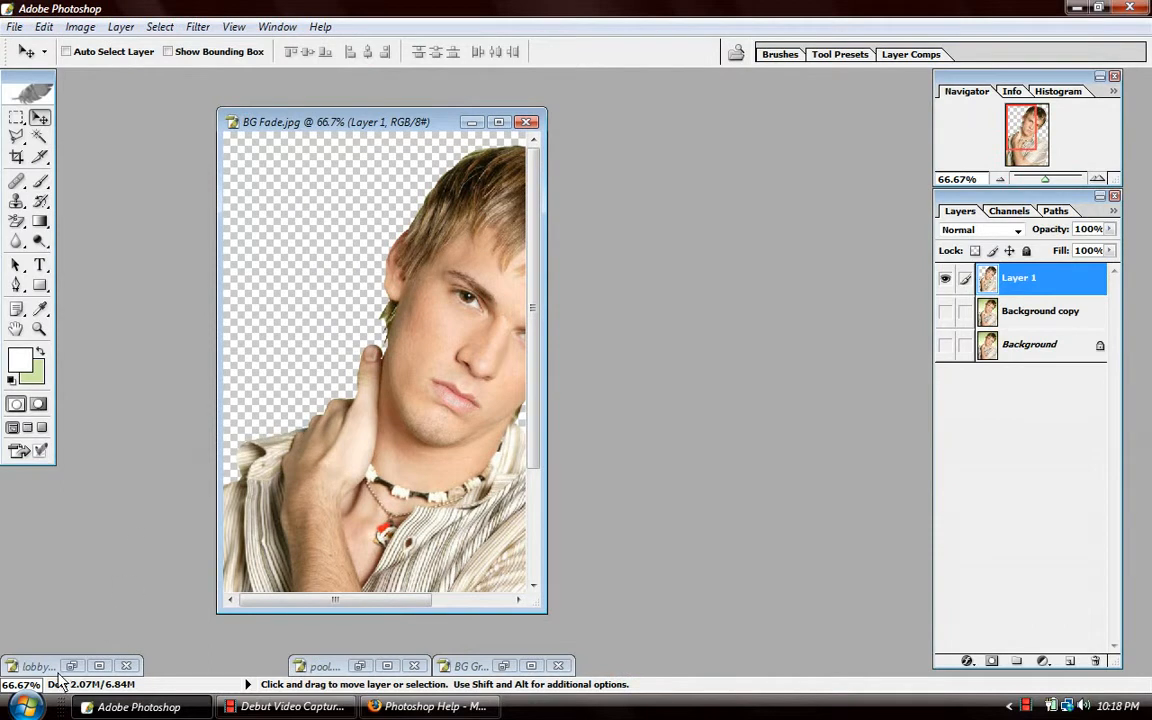
left_click(97, 666)
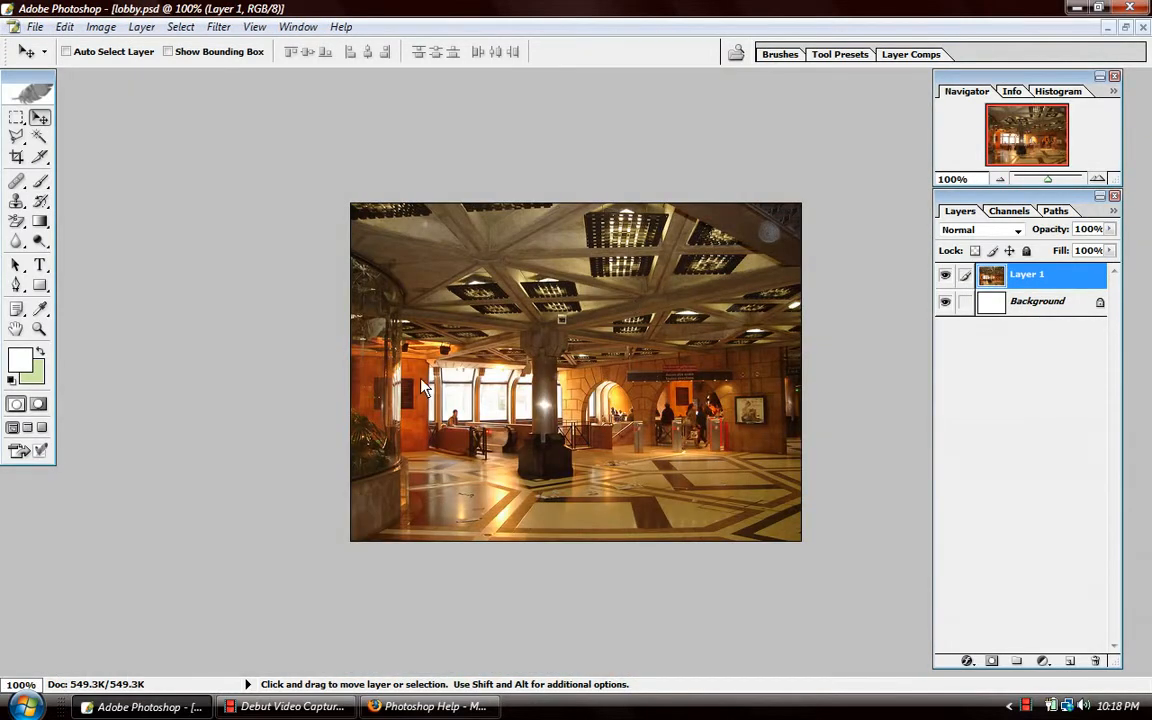
key("ctrl+v")
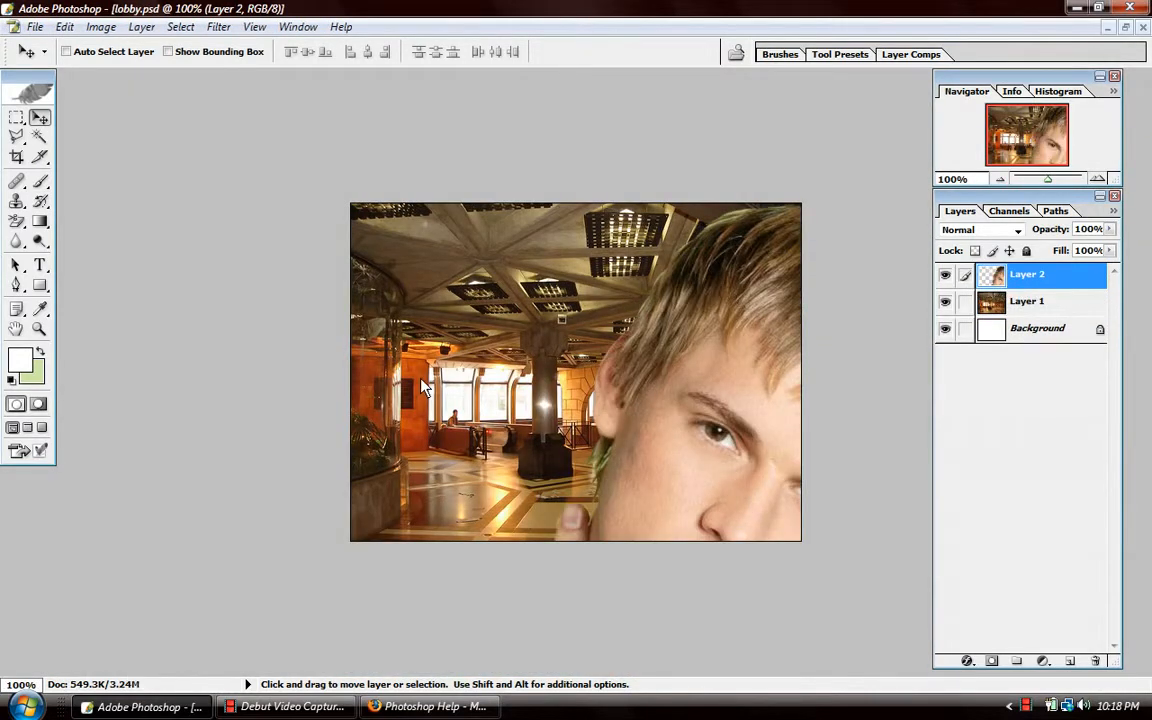
- Scale the pasted man proportionally to 35.5% and move him to the left side of the lobby, against the lower edge
key("ctrl+t")
left_click_drag(345, 210, 748, 530)
left_click_drag(746, 617, 527, 201)
left_click_drag(455, 228, 575, 287)
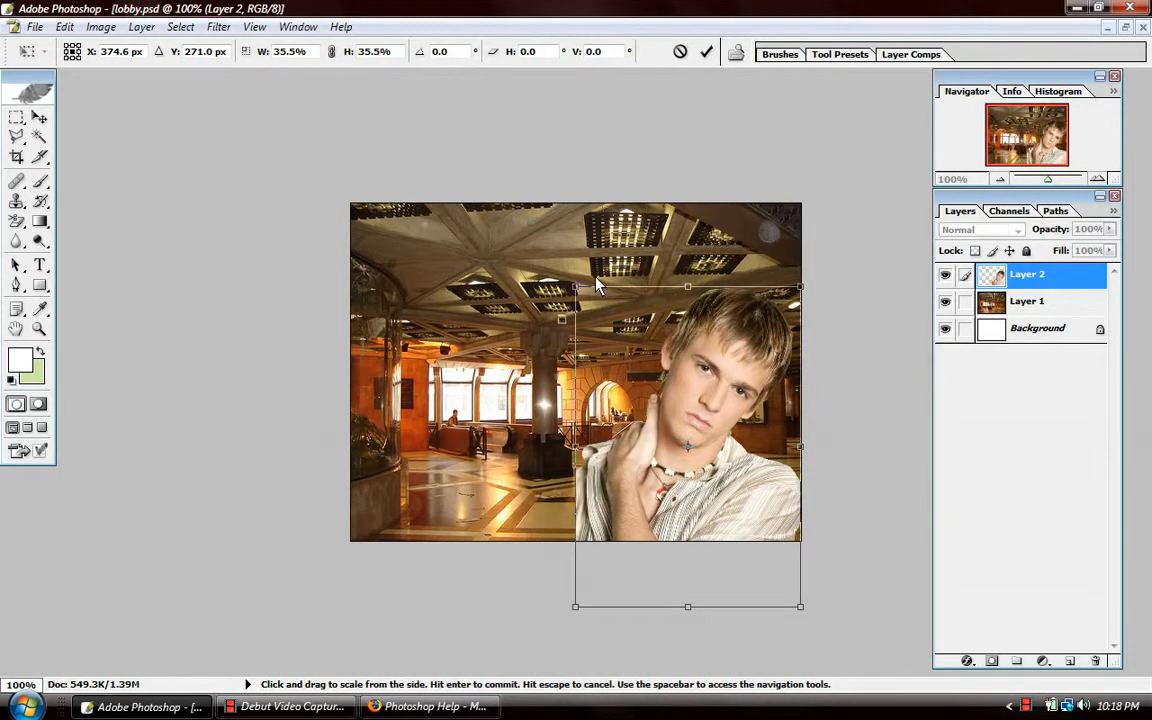
key("Return")
left_click_drag(646, 405, 424, 388)
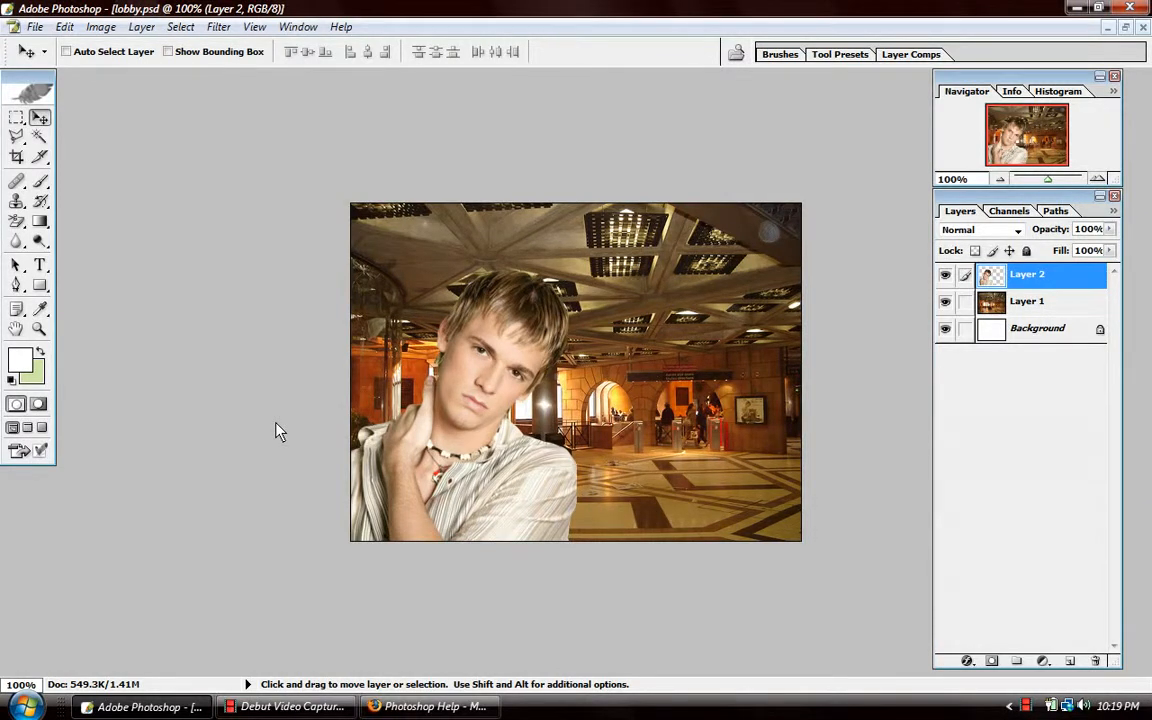
- Close lobby.psd without saving the changes
left_click(1126, 27)
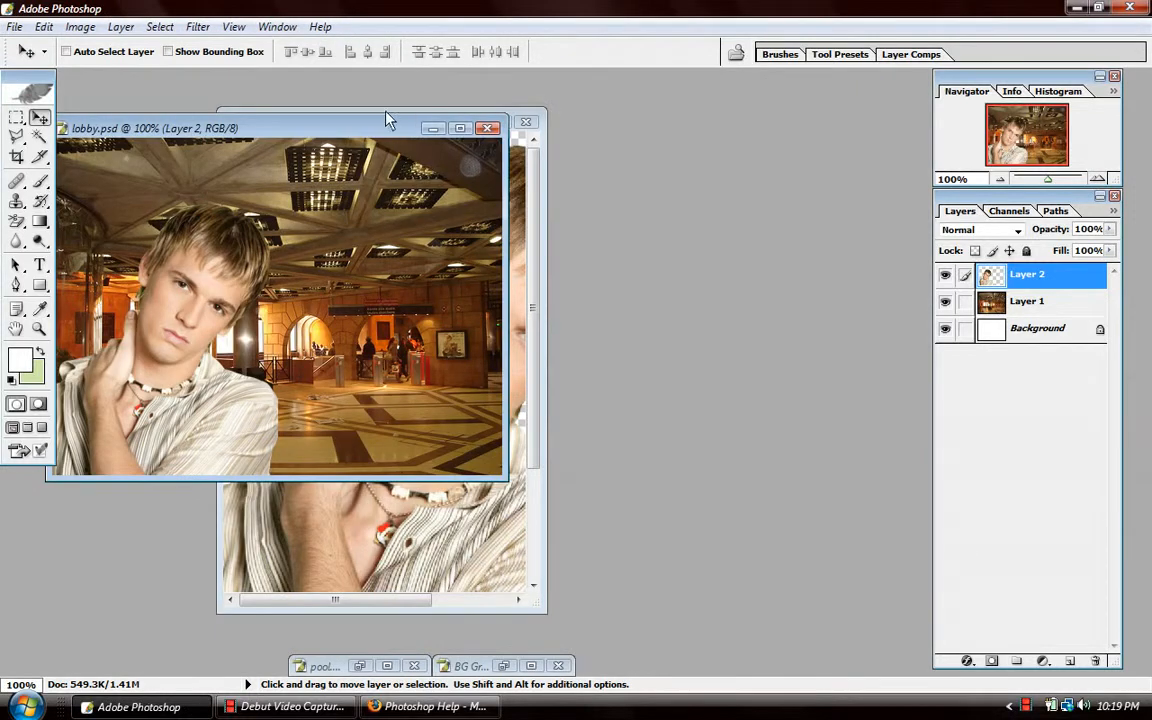
left_click_drag(378, 134, 668, 257)
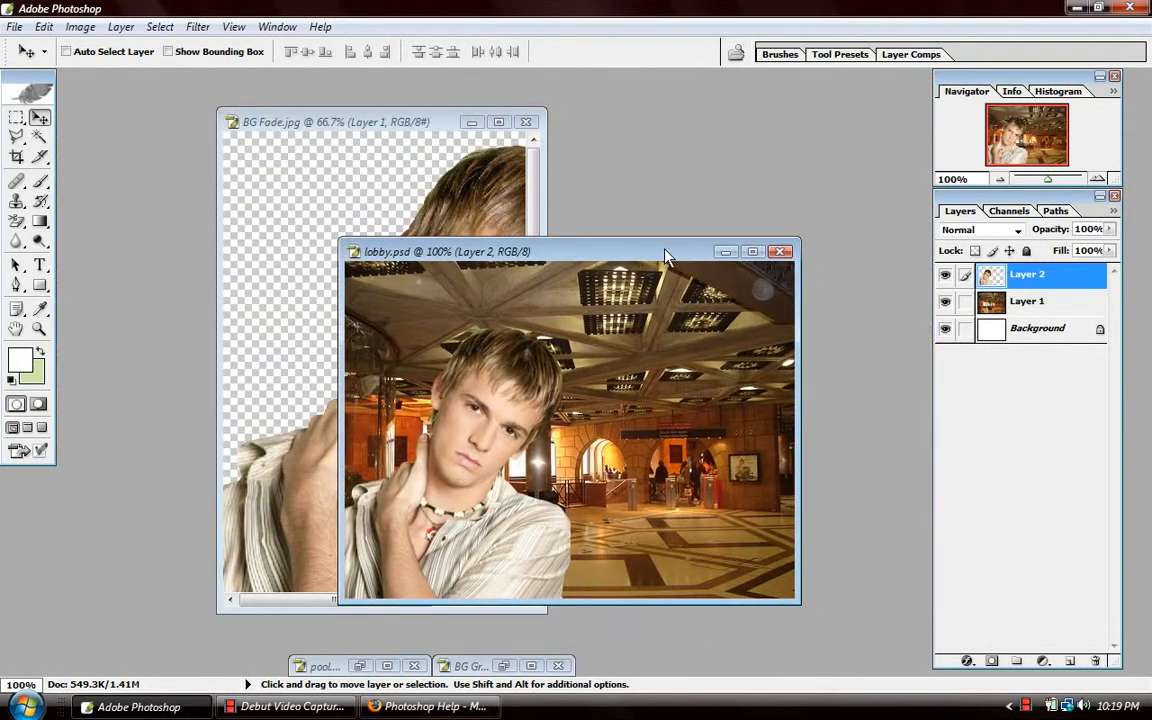
left_click(779, 253)
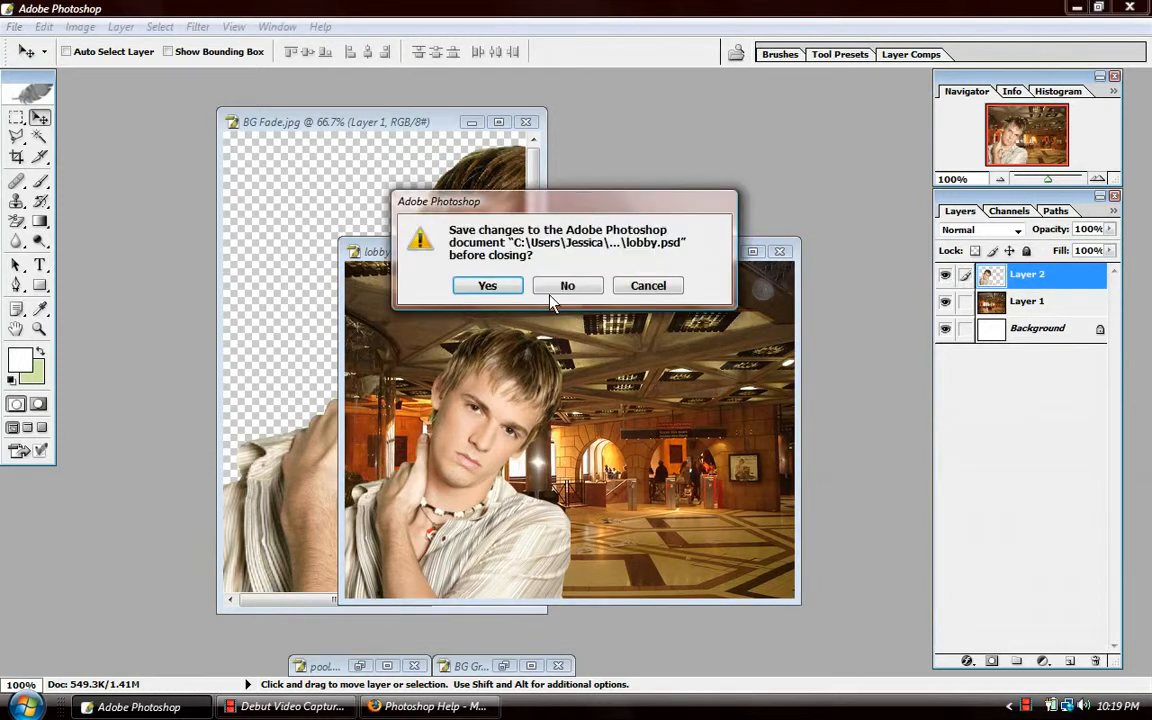
left_click(551, 300)
- In BG Fade.jpg, outline the man's shell necklace with the Polygonal Lasso, try deleting it, and undo the deletion
double_click(454, 118)
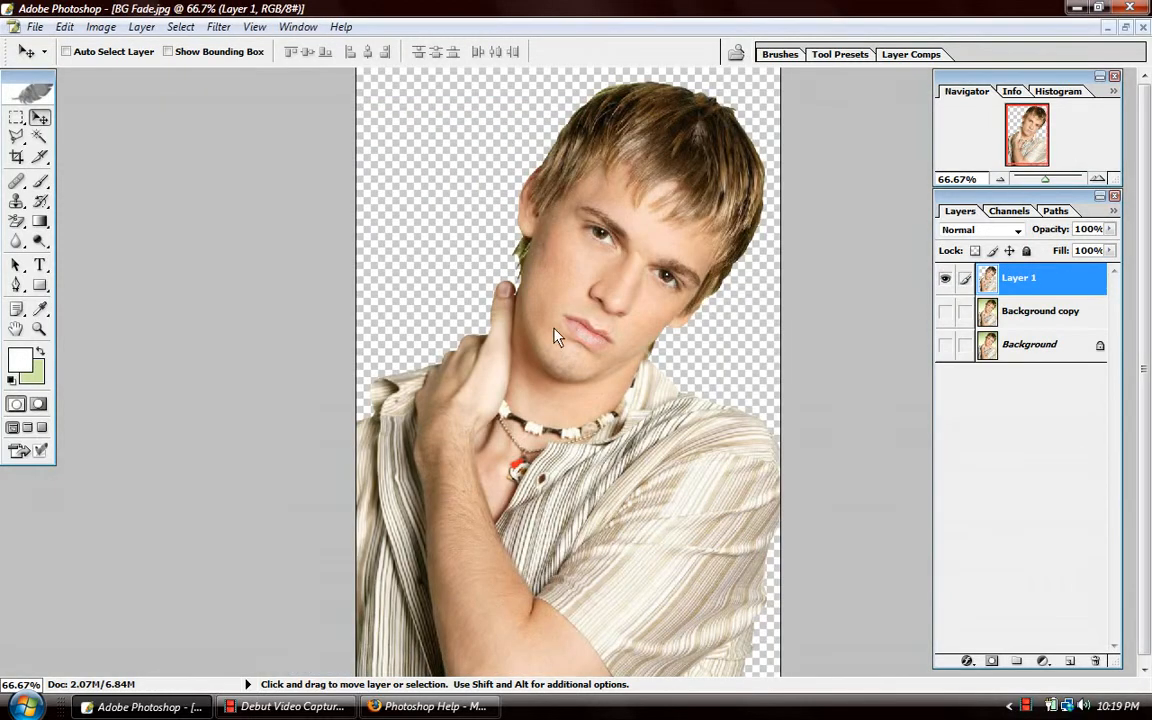
left_click(16, 136)
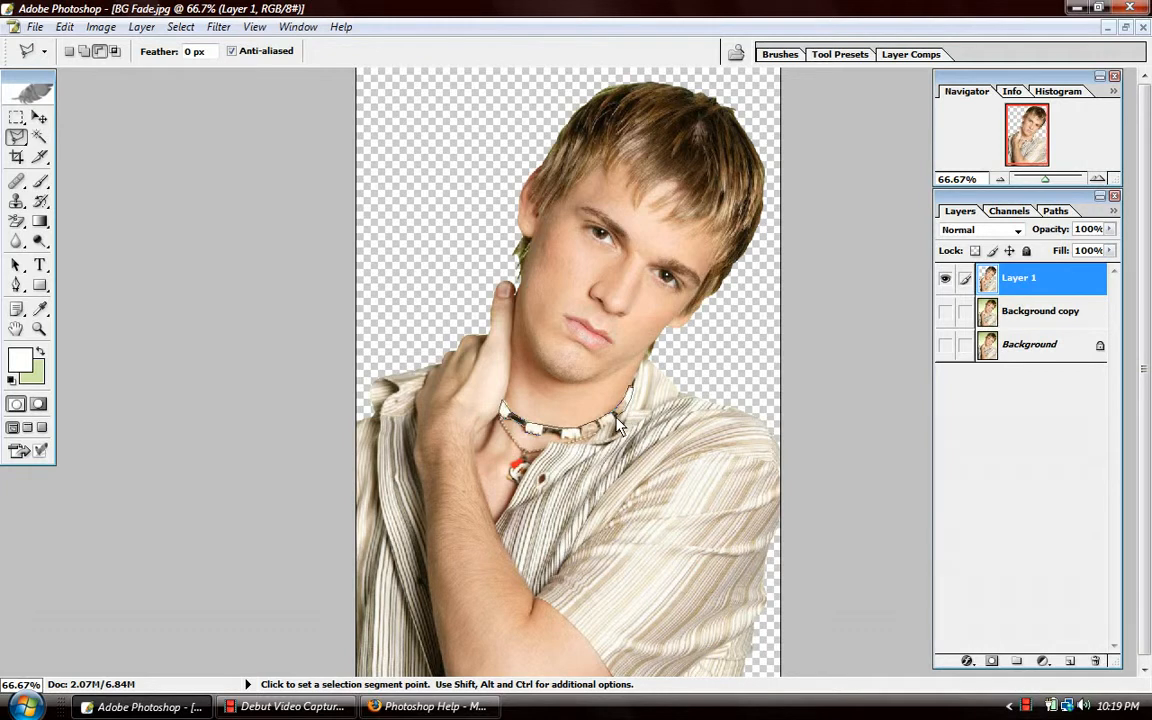
double_click(551, 441)
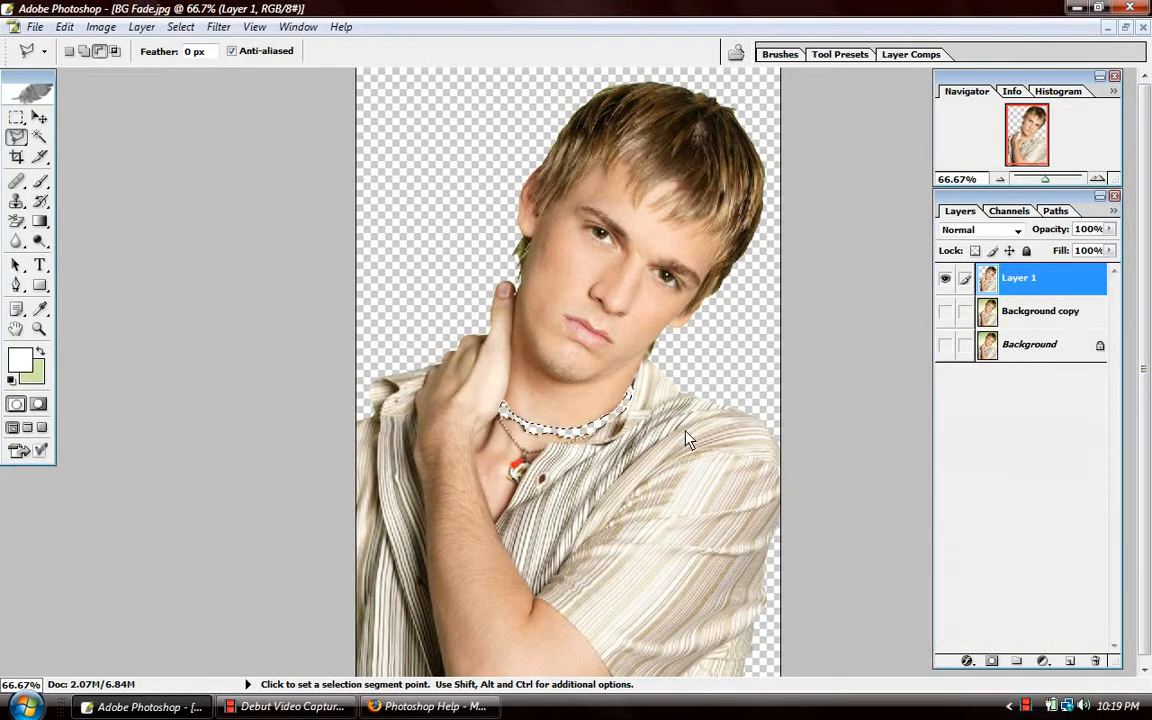
key("Delete")
key("ctrl+z")
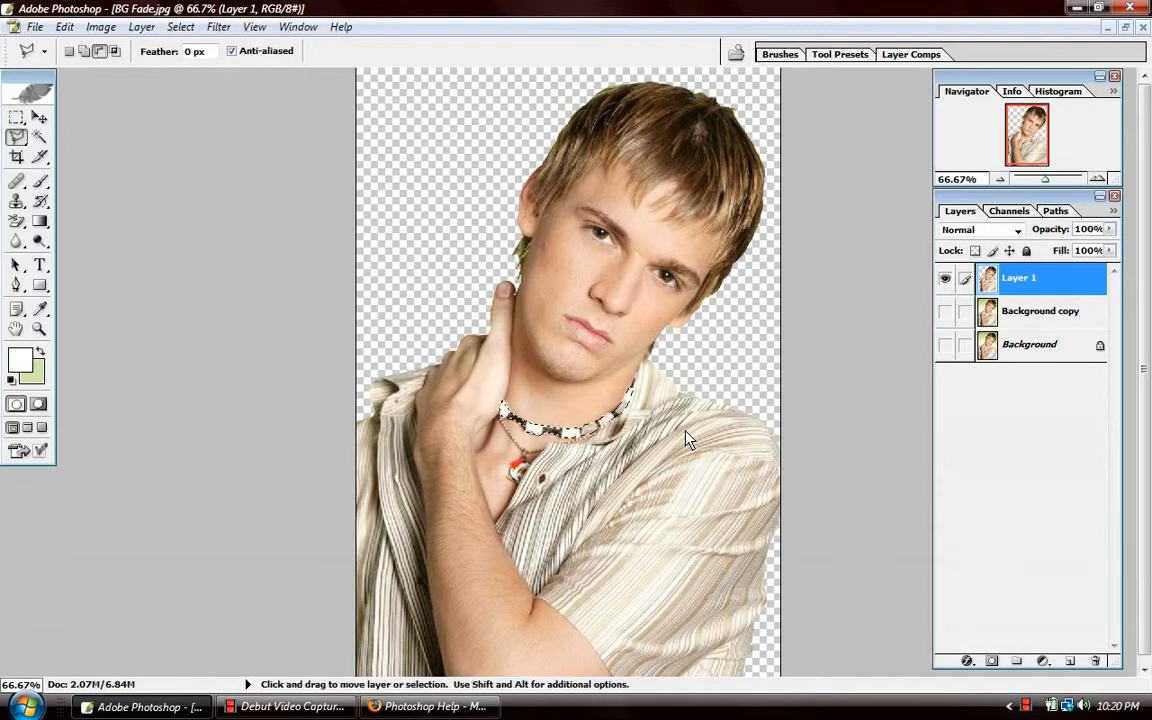
- Close BG Fade.jpg without saving the changes
left_click(1126, 27)
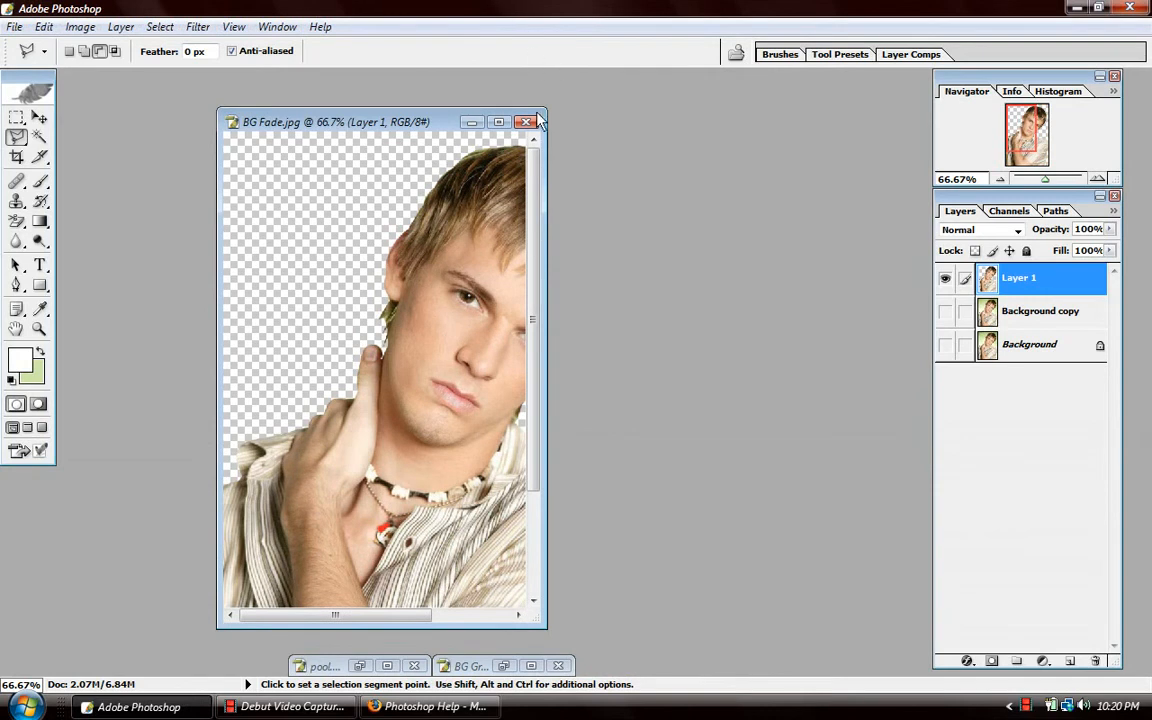
left_click(529, 124)
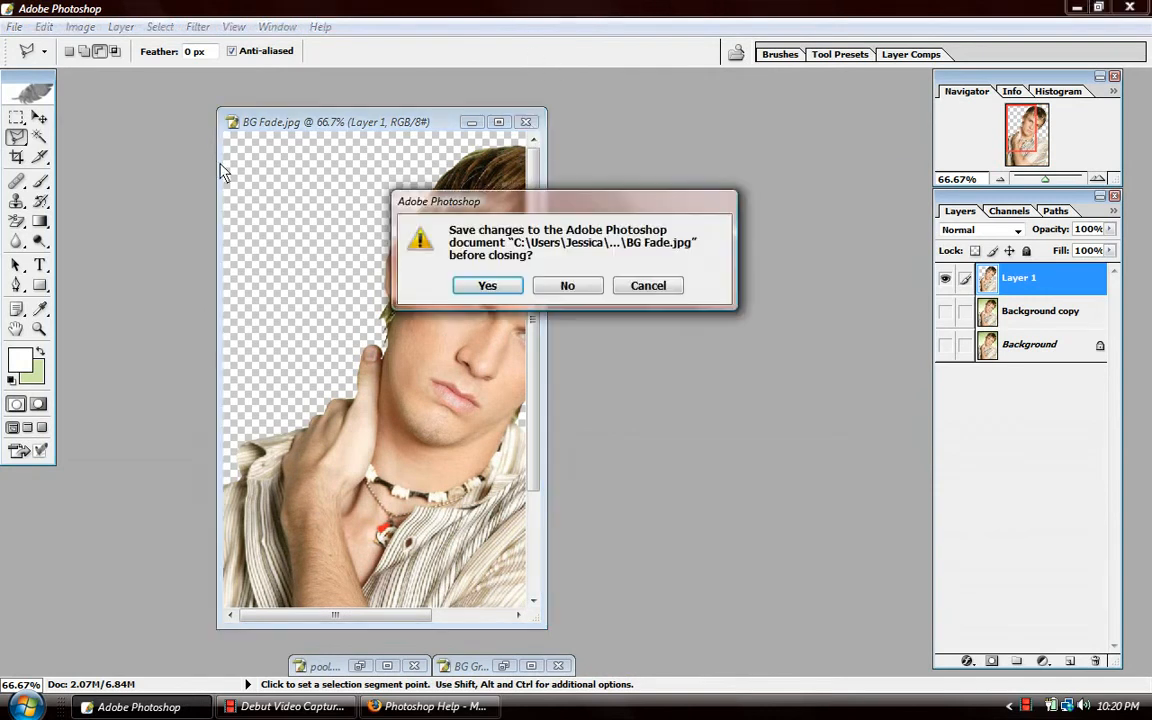
left_click(588, 287)
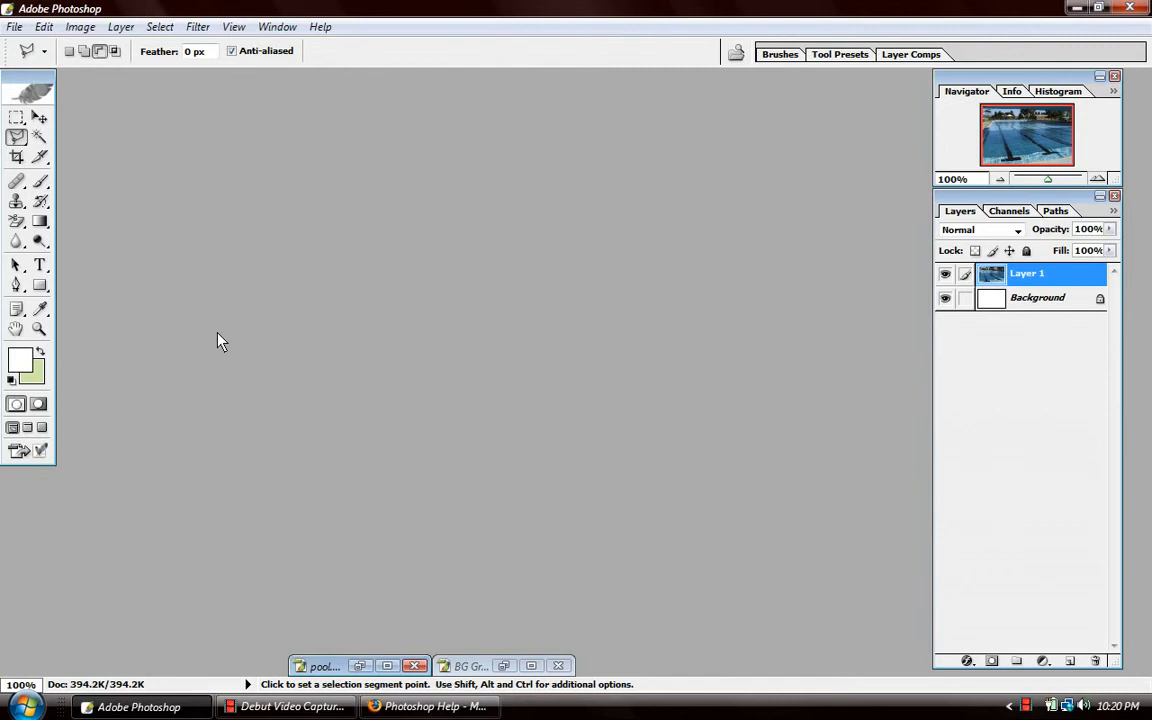
- Switch to Firefox and look through the tutorial links on the Photoshop Help blog
left_click(445, 705)
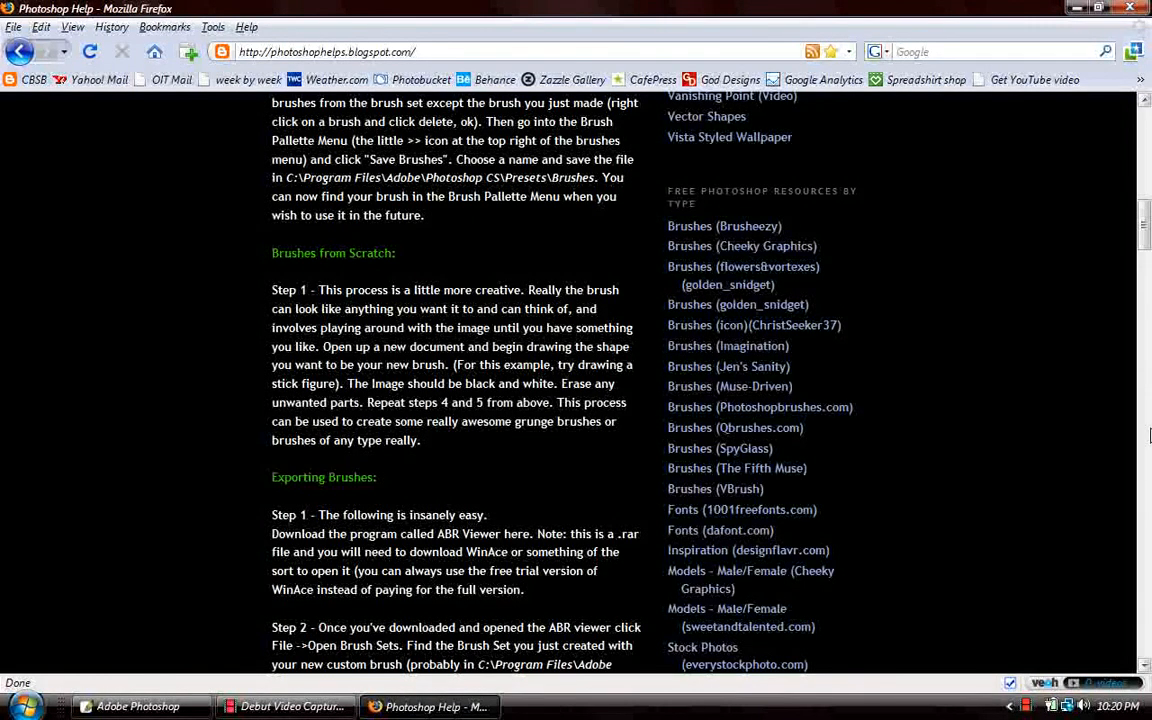
left_click_drag(1147, 238, 1147, 193)
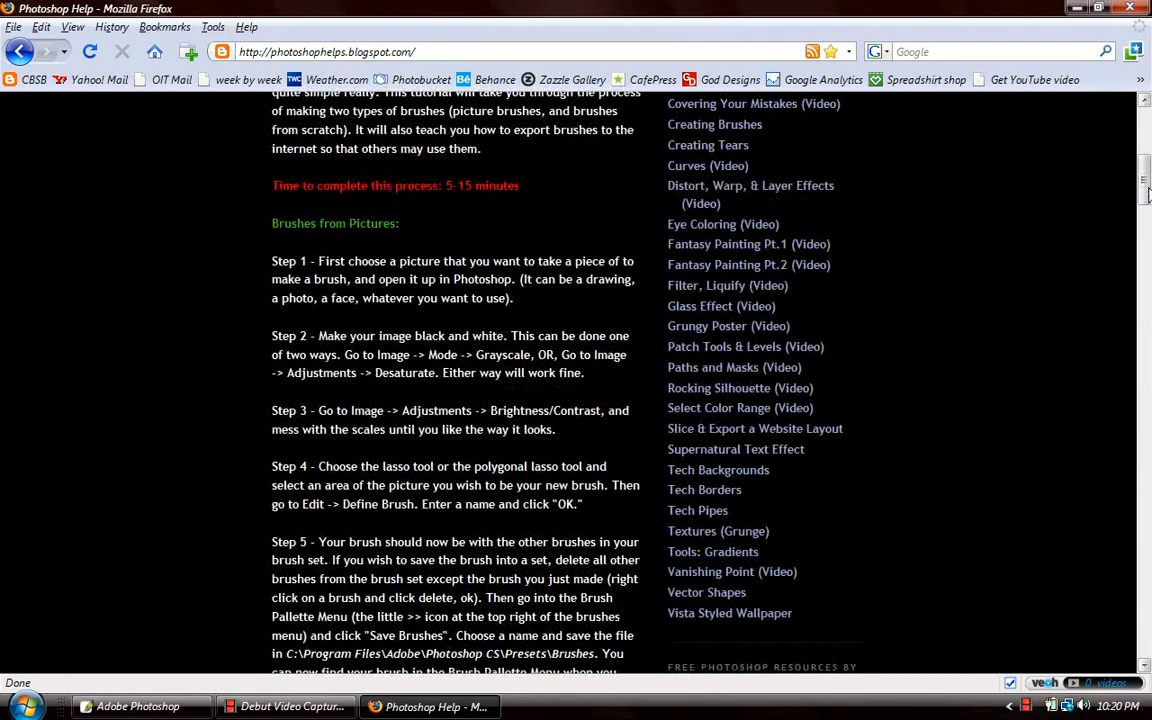